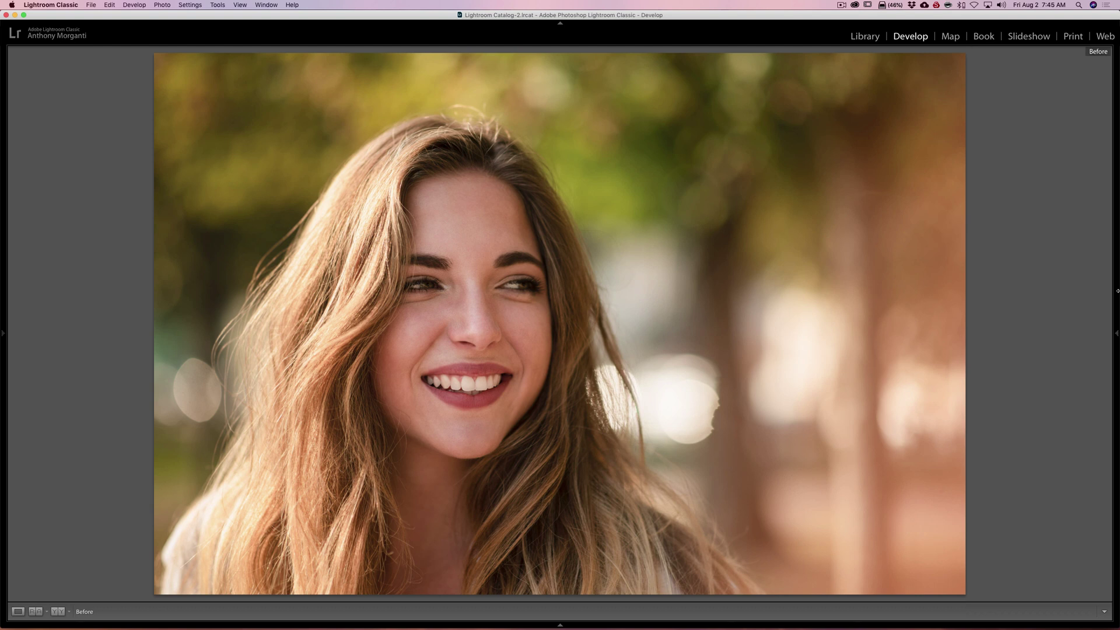
Toggle the blonde woman's portrait between its Before view and the edited version
{"action": "key", "text": "backslash"}
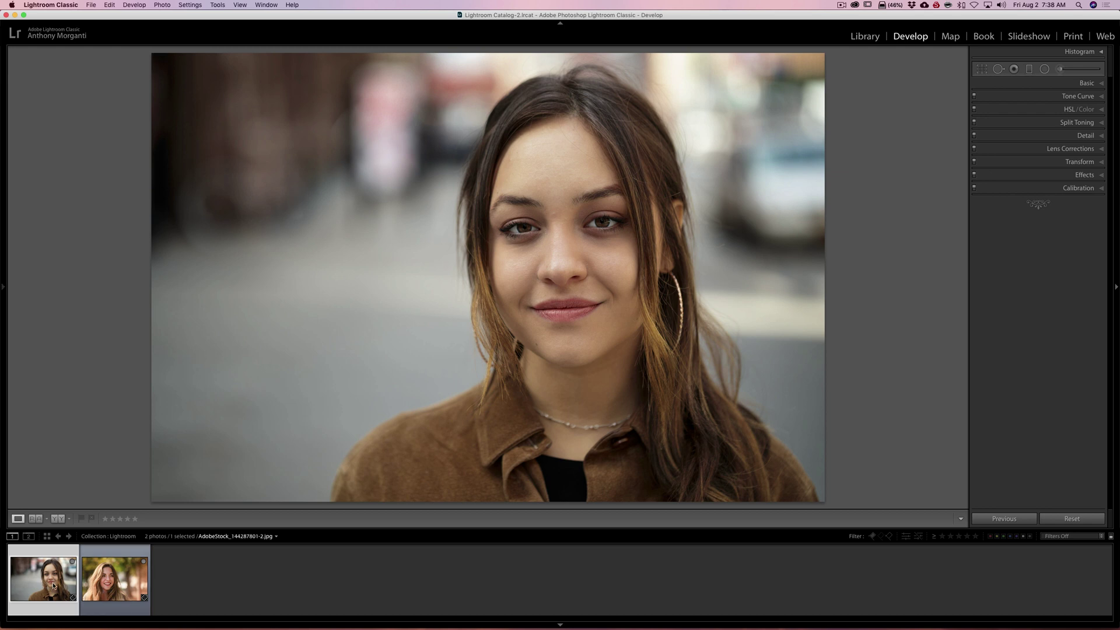
Create a virtual copy of the brunette portrait and another of the blonde portrait
{"action": "key", "text": "super"}
{"action": "key", "text": "super+apostrophe"}
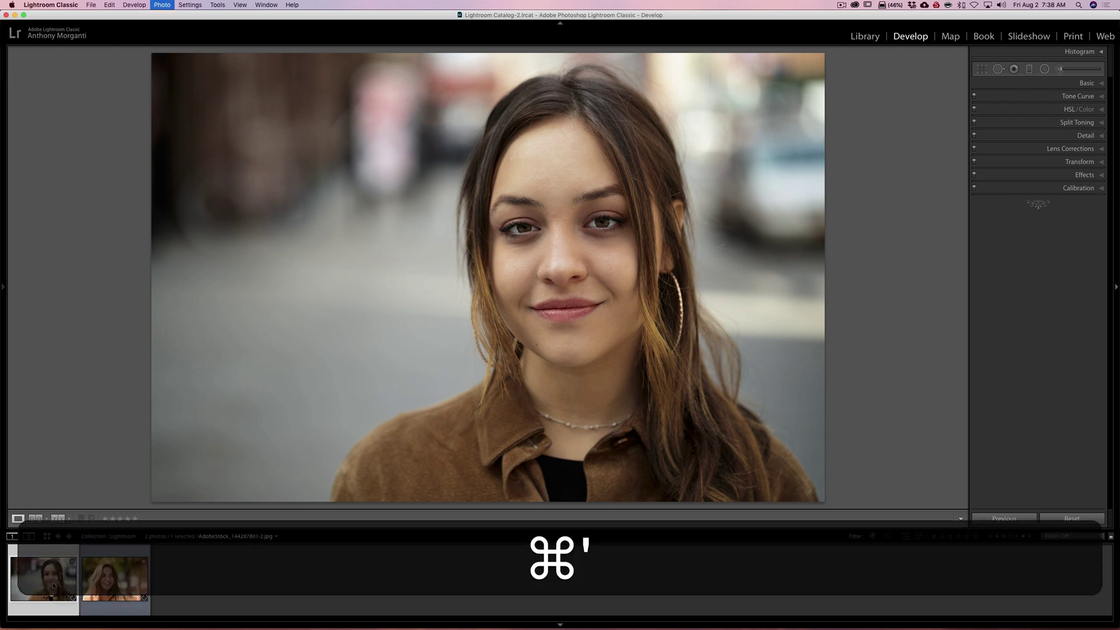
{"action": "left_click", "coordinate": [52, 582]}
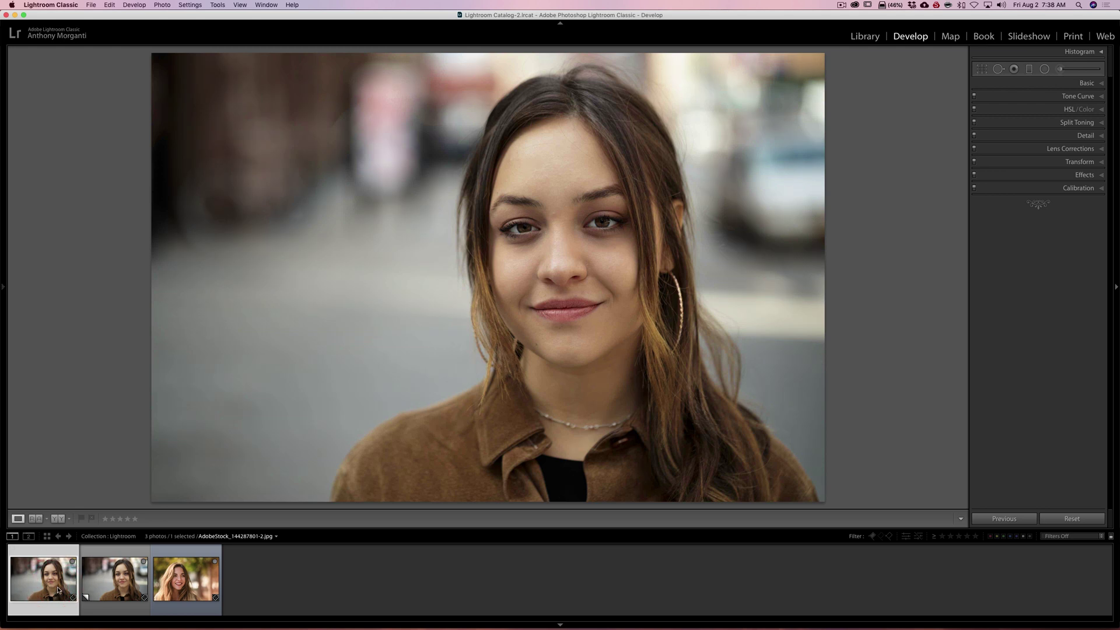
{"action": "left_click", "coordinate": [121, 587]}
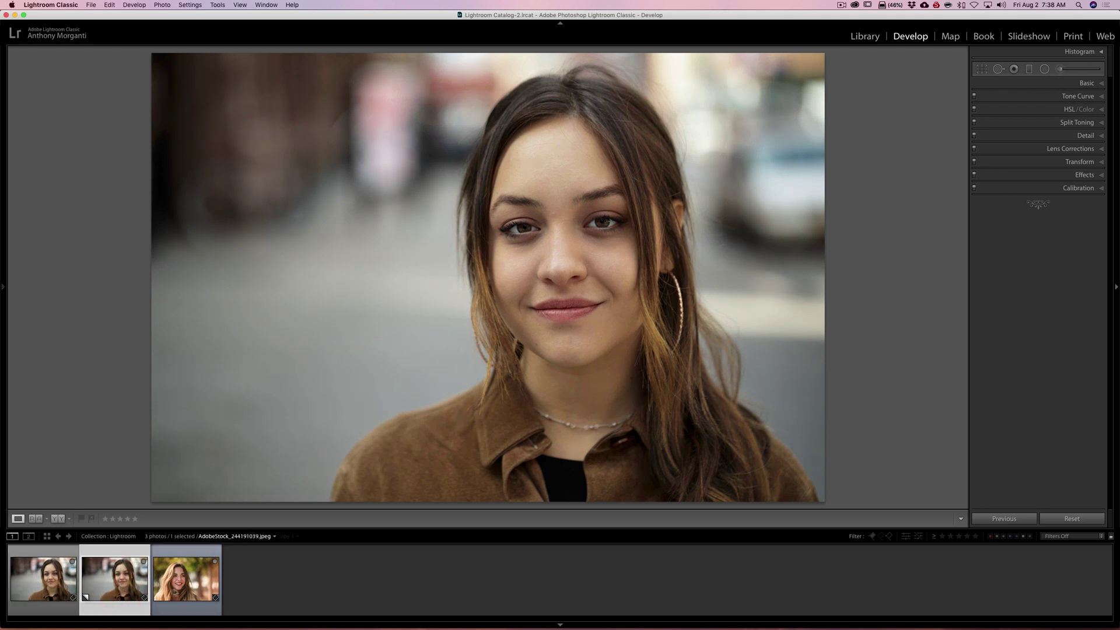
{"action": "left_click", "coordinate": [188, 588]}
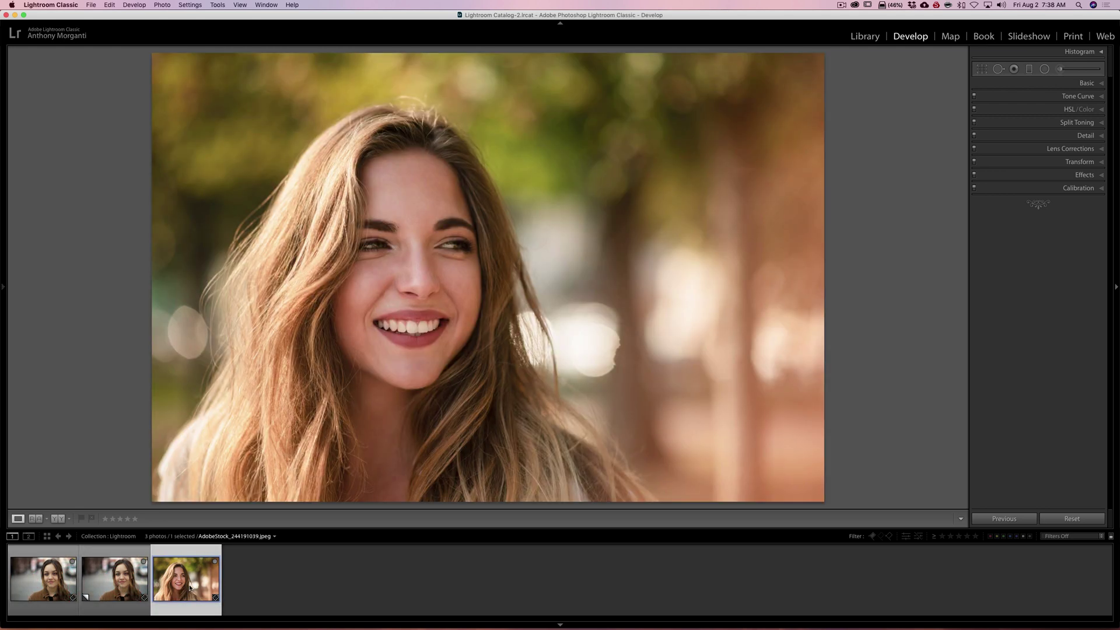
{"action": "key", "text": "super+apostrophe"}
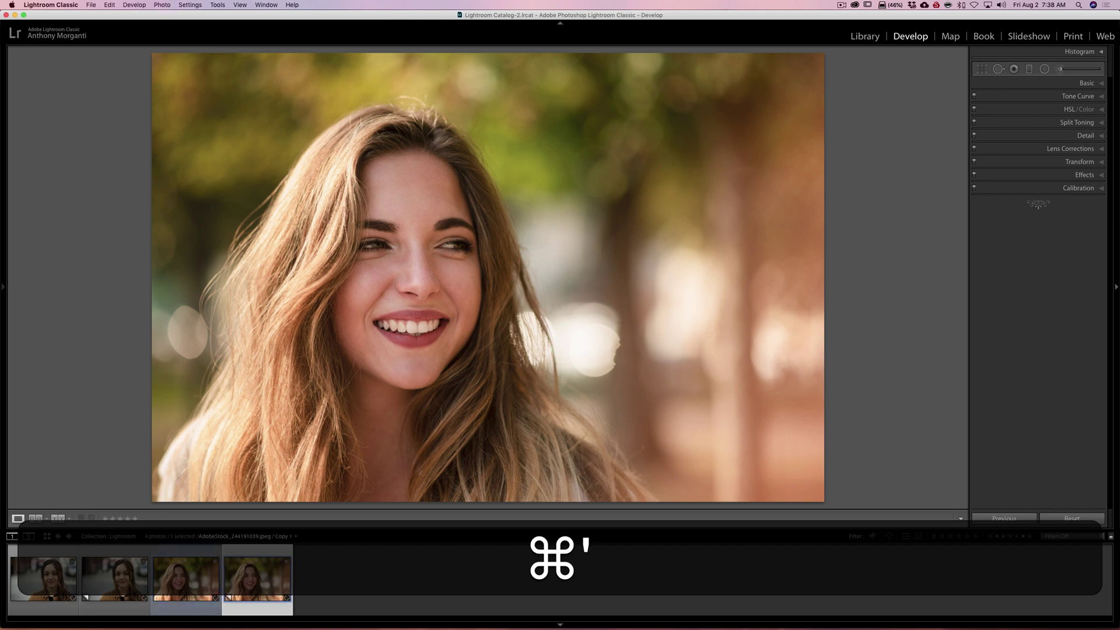
Open the original brunette portrait with the filmstrip hidden and place an inverted radial filter centred on her nose, surrounding her face
{"action": "left_click", "coordinate": [42, 580]}
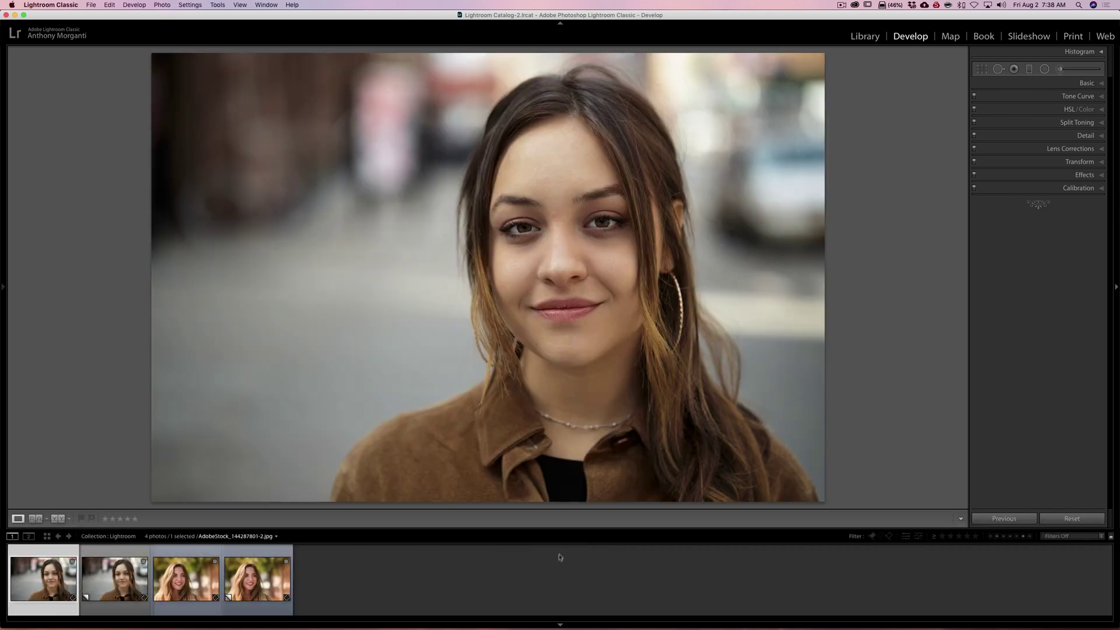
{"action": "left_click", "coordinate": [560, 625]}
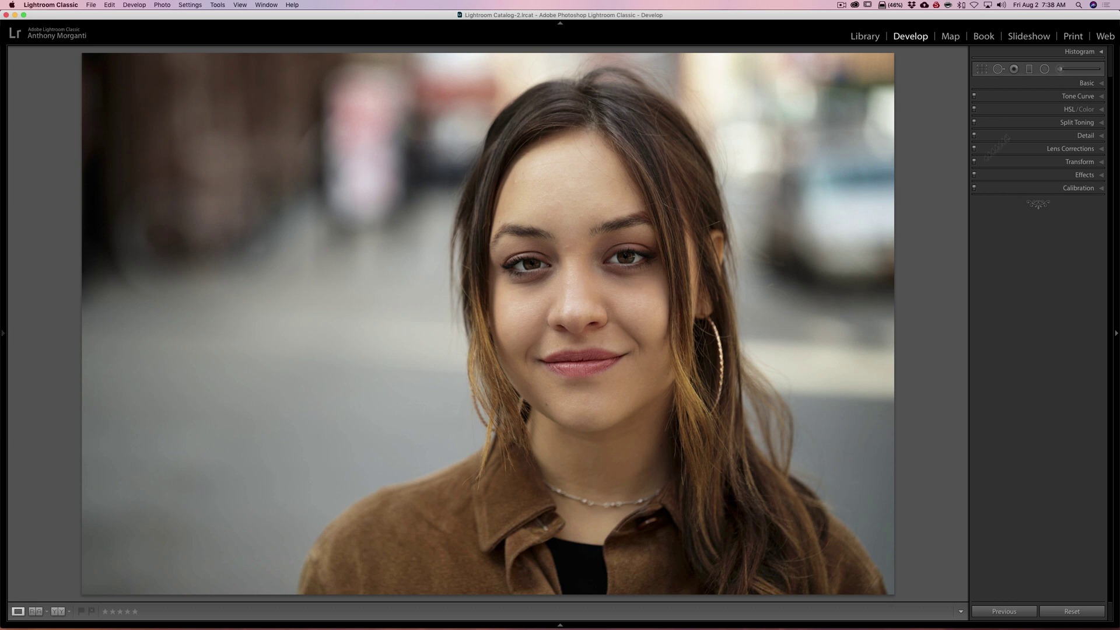
{"action": "left_click", "coordinate": [1045, 69]}
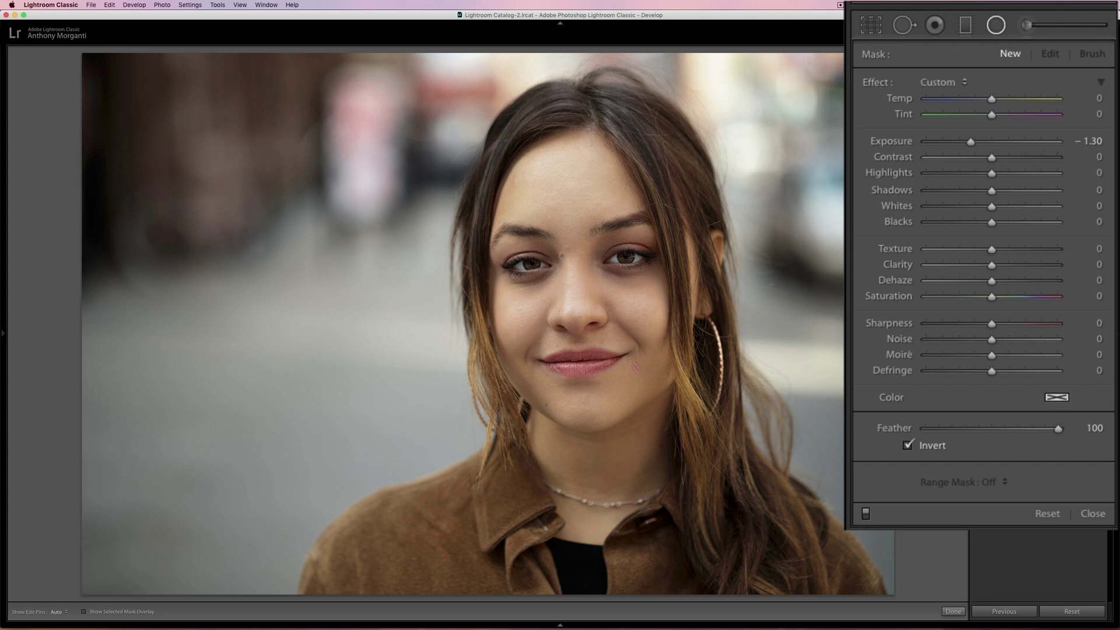
{"action": "left_click_drag", "start_coordinate": [561, 255], "coordinate": [726, 475]}
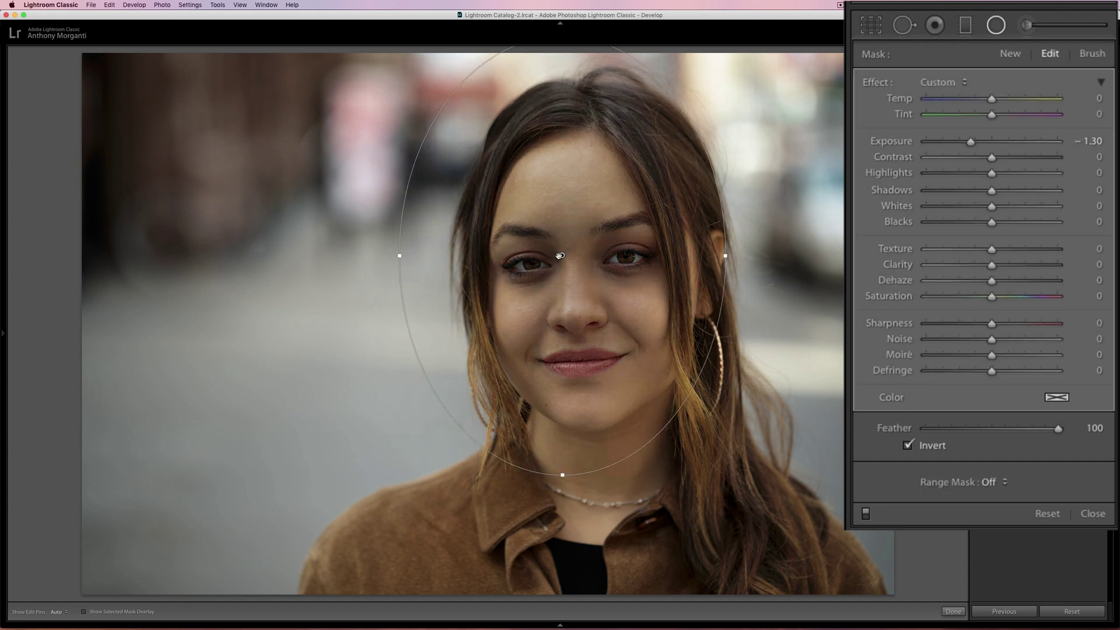
{"action": "left_click_drag", "start_coordinate": [560, 255], "coordinate": [580, 280]}
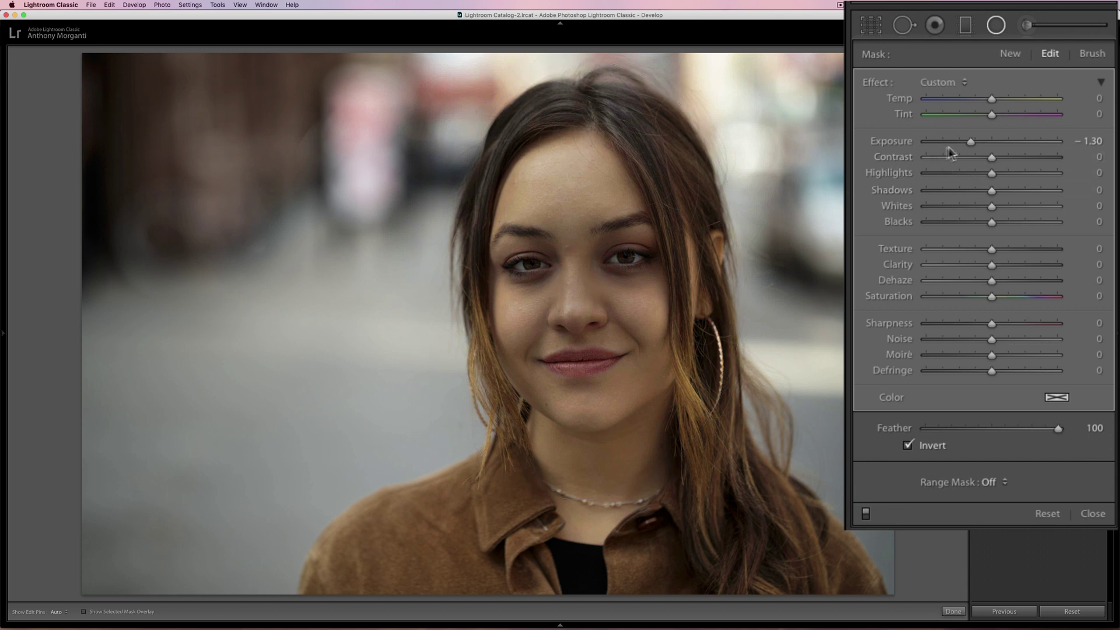
Stretch the radial filter vertically to reach below the woman's necklace and set its Exposure to 0.77
{"action": "left_click_drag", "start_coordinate": [969, 141], "coordinate": [1005, 144]}
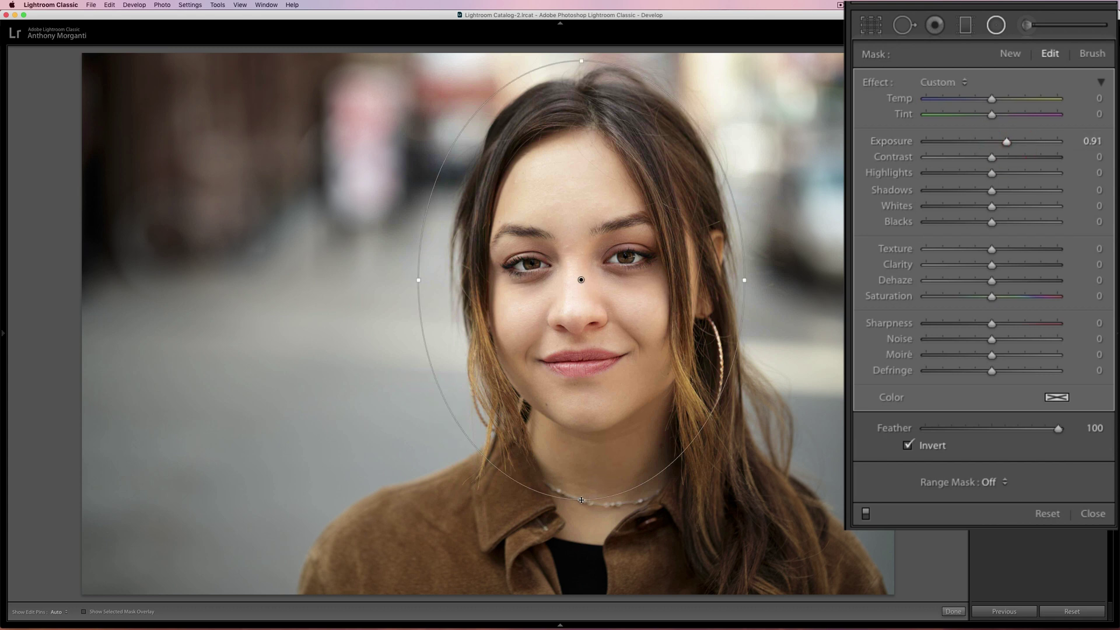
{"action": "left_click_drag", "start_coordinate": [582, 500], "coordinate": [584, 561]}
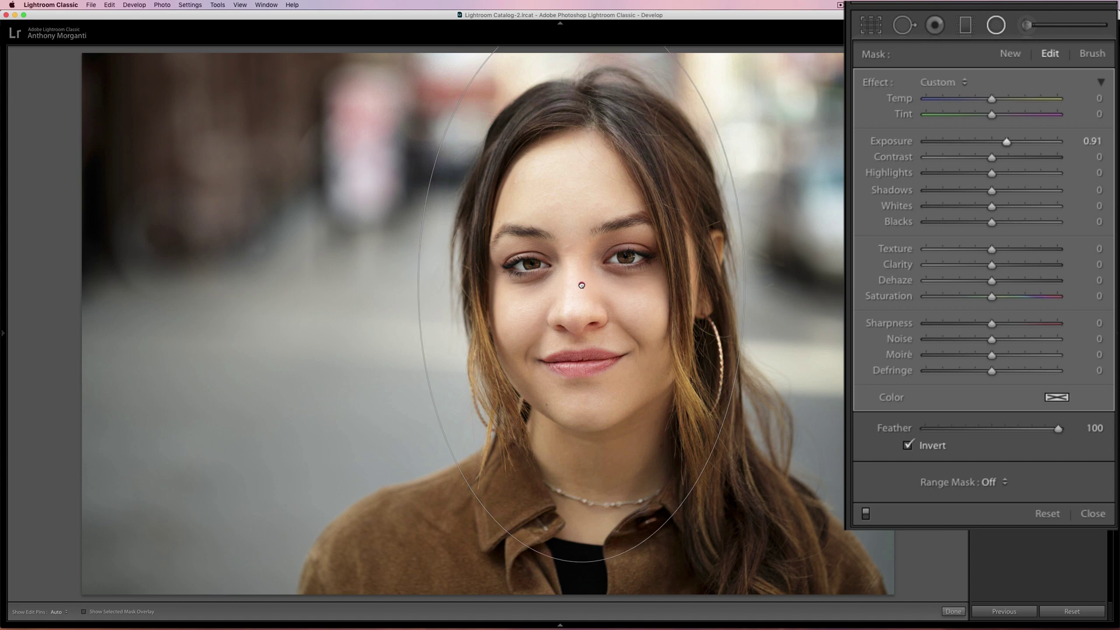
{"action": "left_click", "coordinate": [582, 285]}
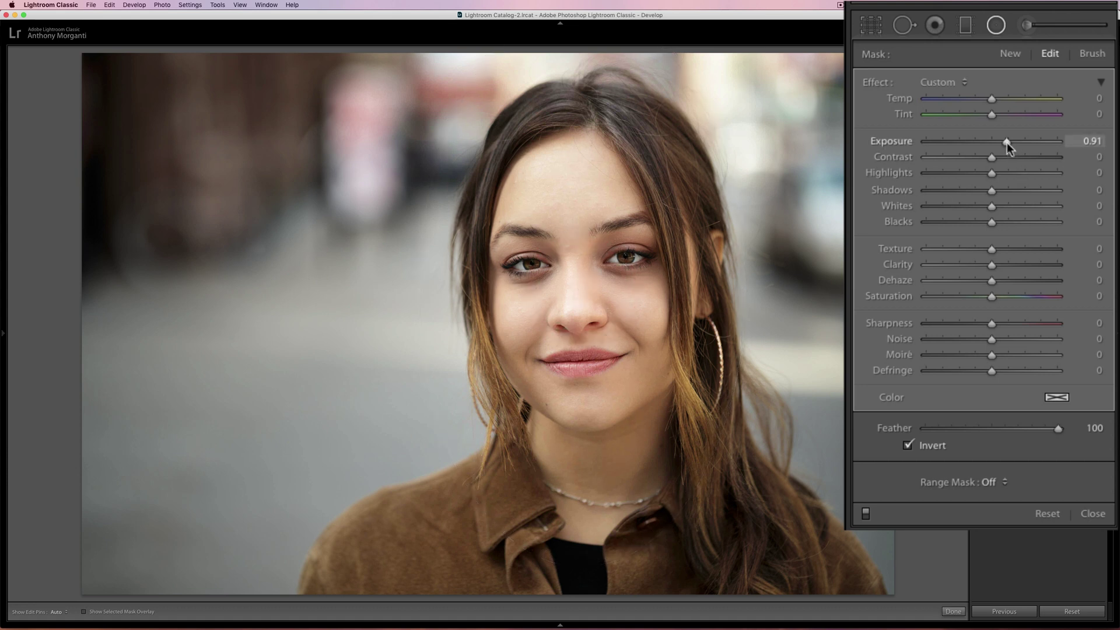
{"action": "left_click_drag", "start_coordinate": [1007, 143], "coordinate": [1005, 142]}
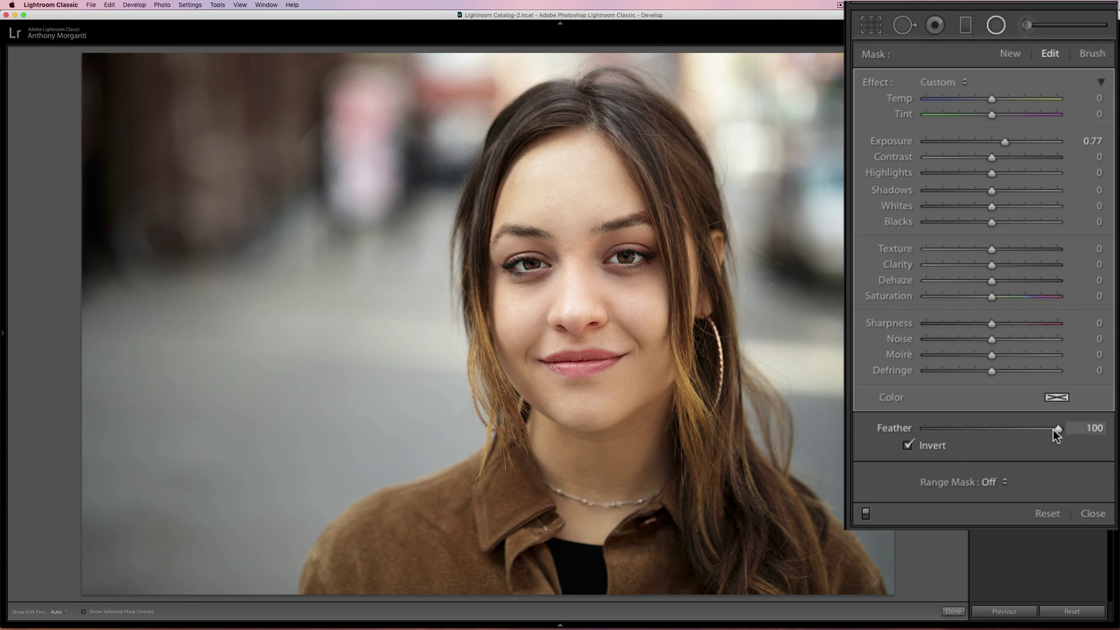
Set the radial filter's Feather to 51 and compare the portrait before and after the adjustment
{"action": "left_click_drag", "start_coordinate": [1059, 428], "coordinate": [992, 429]}
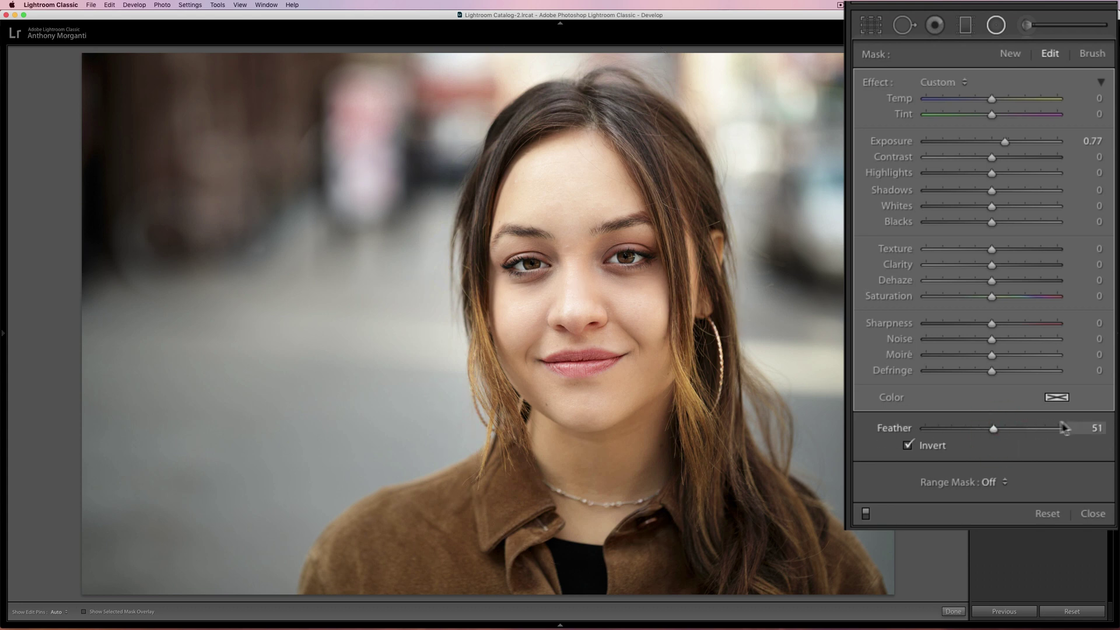
{"action": "key", "text": "backslash"}
{"action": "key", "text": "backslash"}
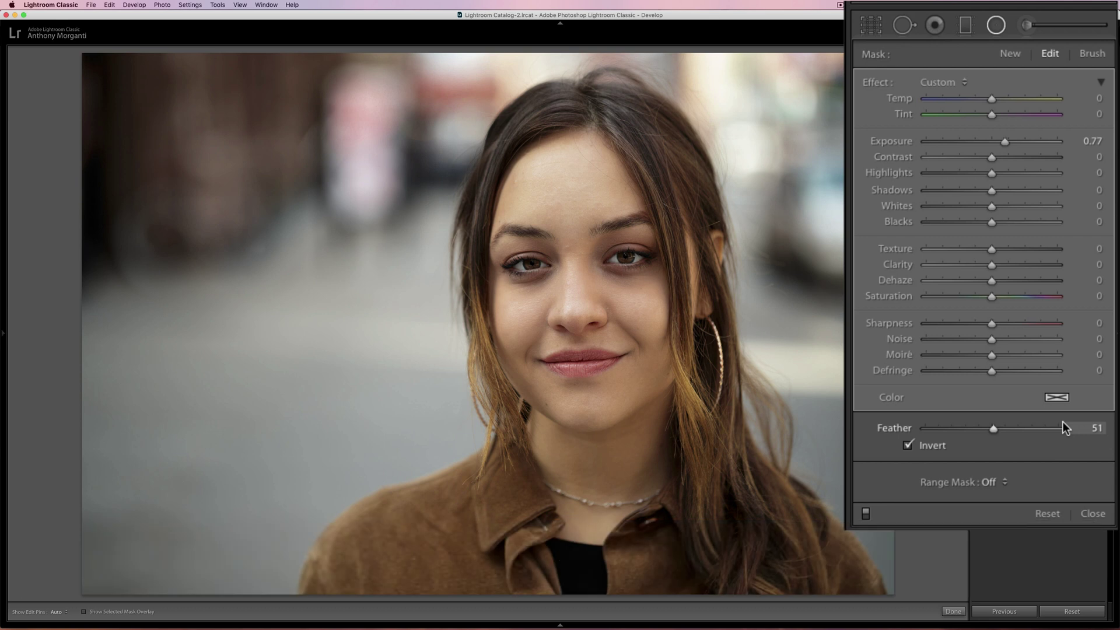
{"action": "key", "text": "backslash"}
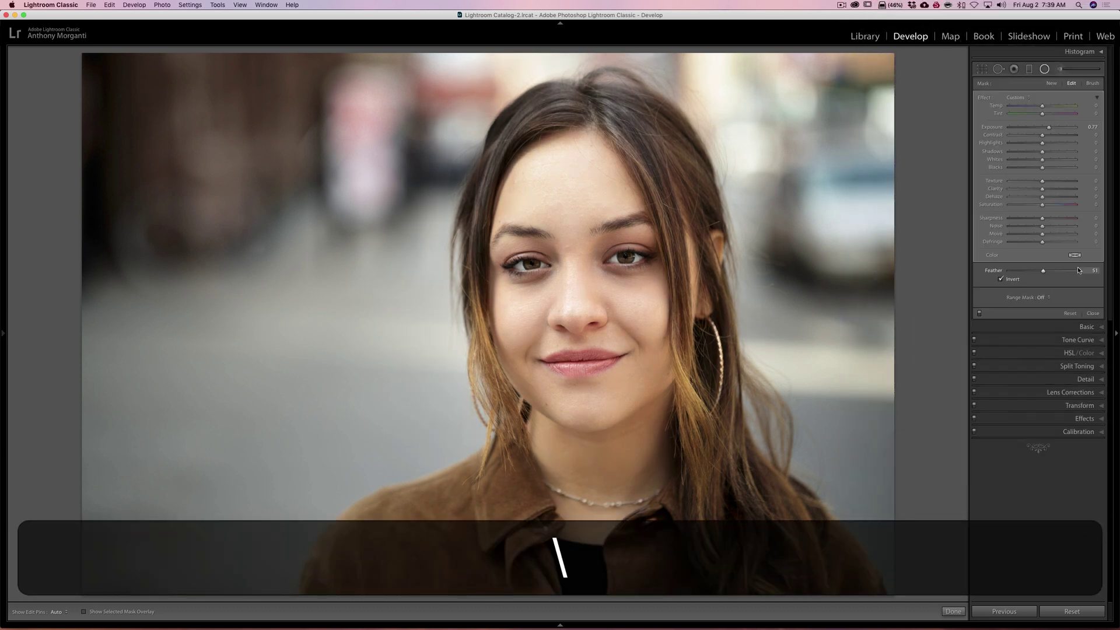
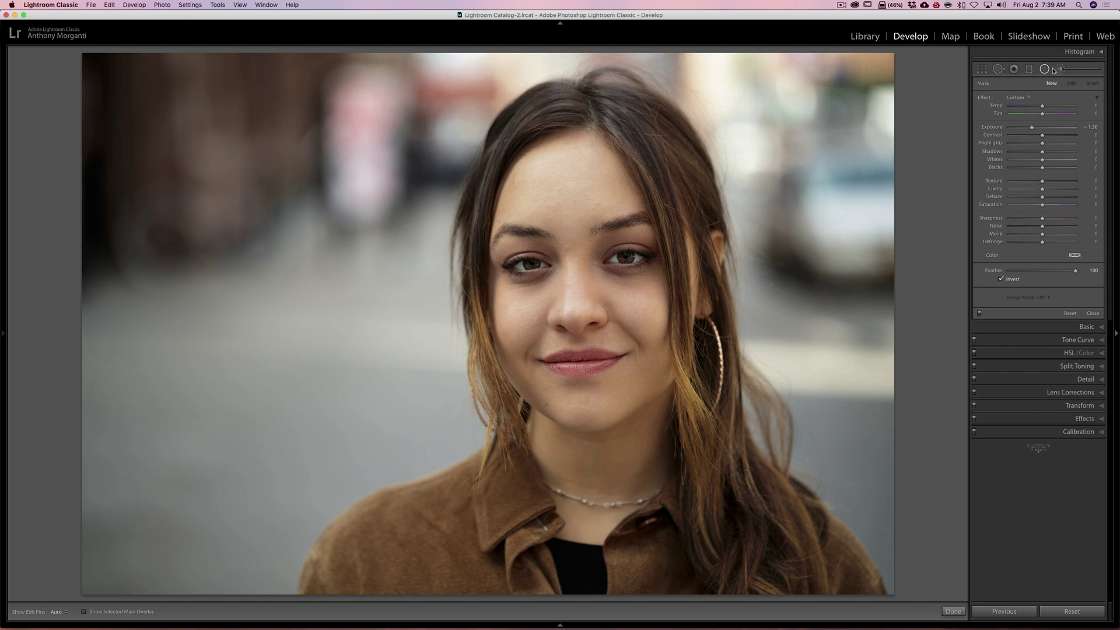
Switch from the Radial Filter to the Adjustment Brush and reduce the portrait's zoom to 1:8
{"action": "left_click", "coordinate": [1046, 69]}
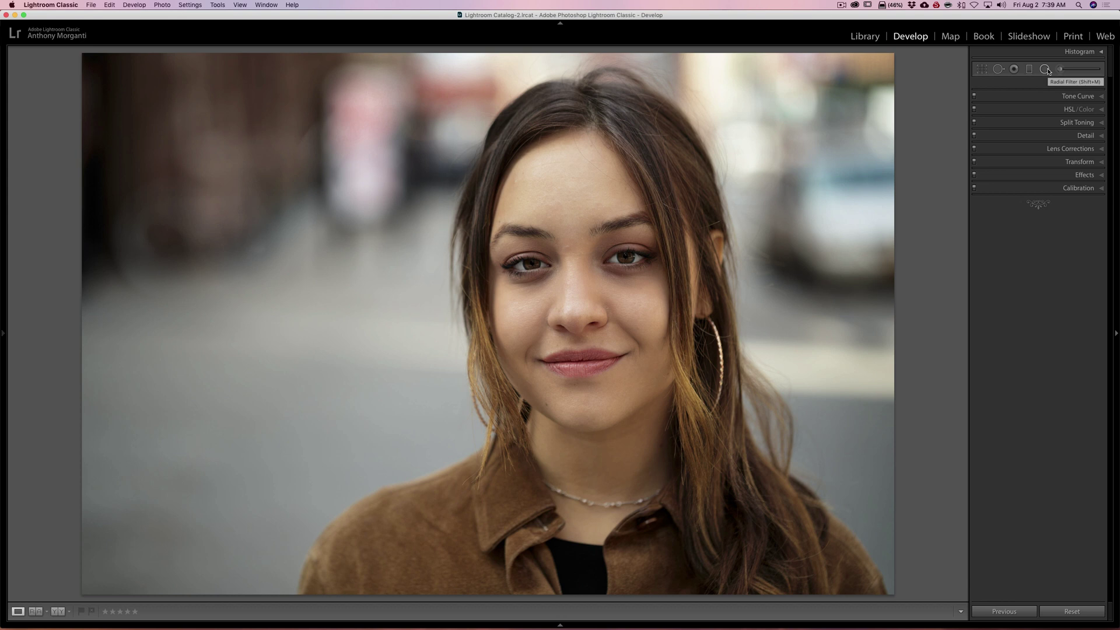
{"action": "left_click", "coordinate": [1046, 70]}
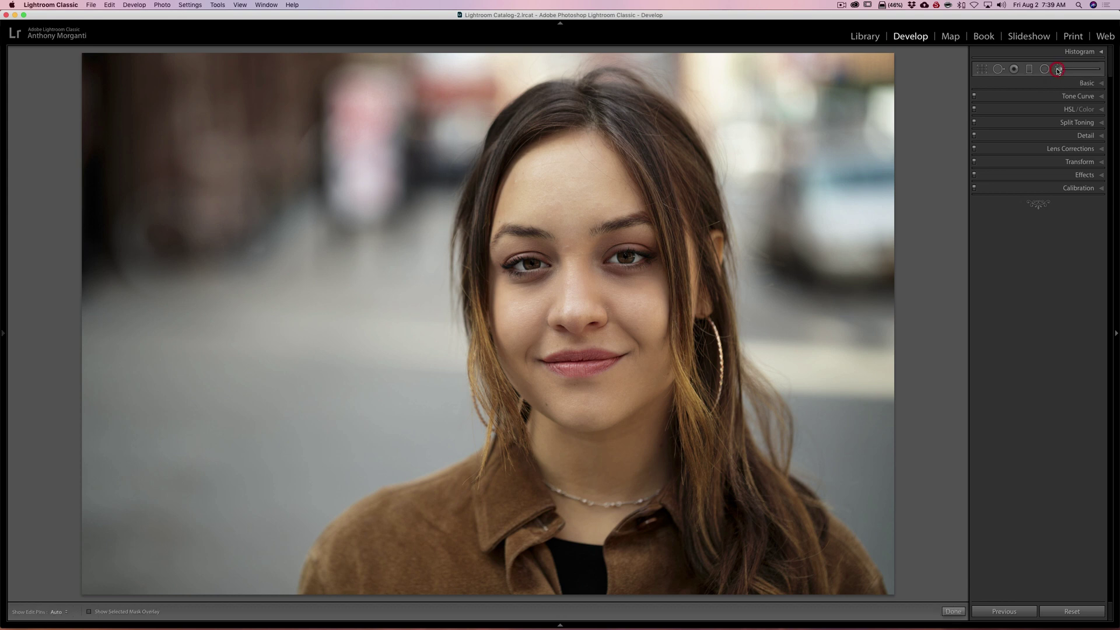
{"action": "mouse_move", "coordinate": [5, 334]}
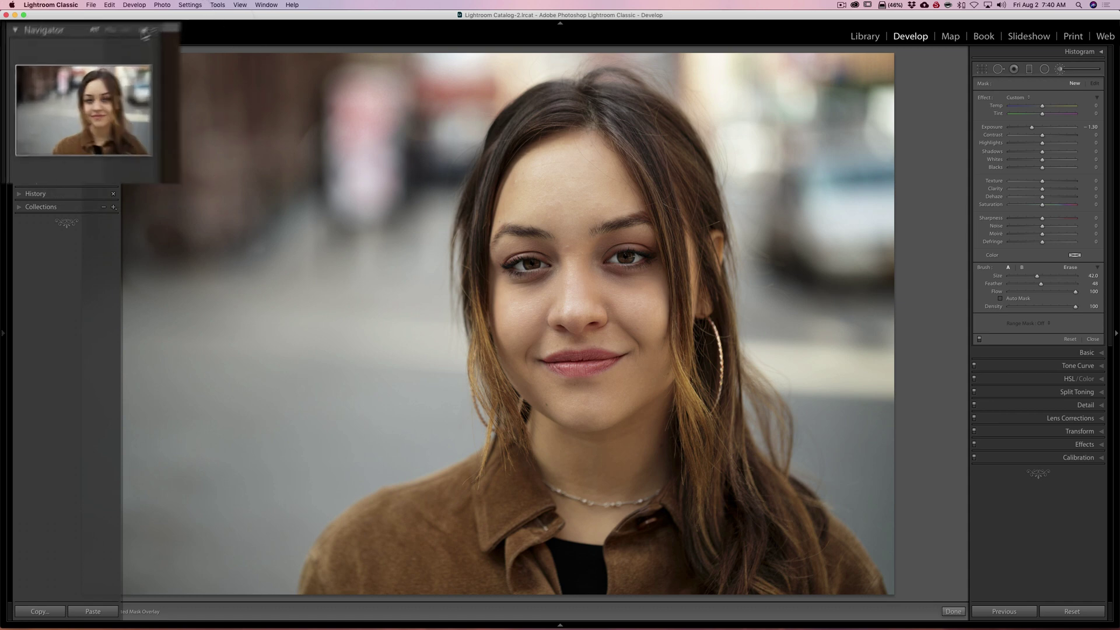
{"action": "left_click", "coordinate": [111, 52]}
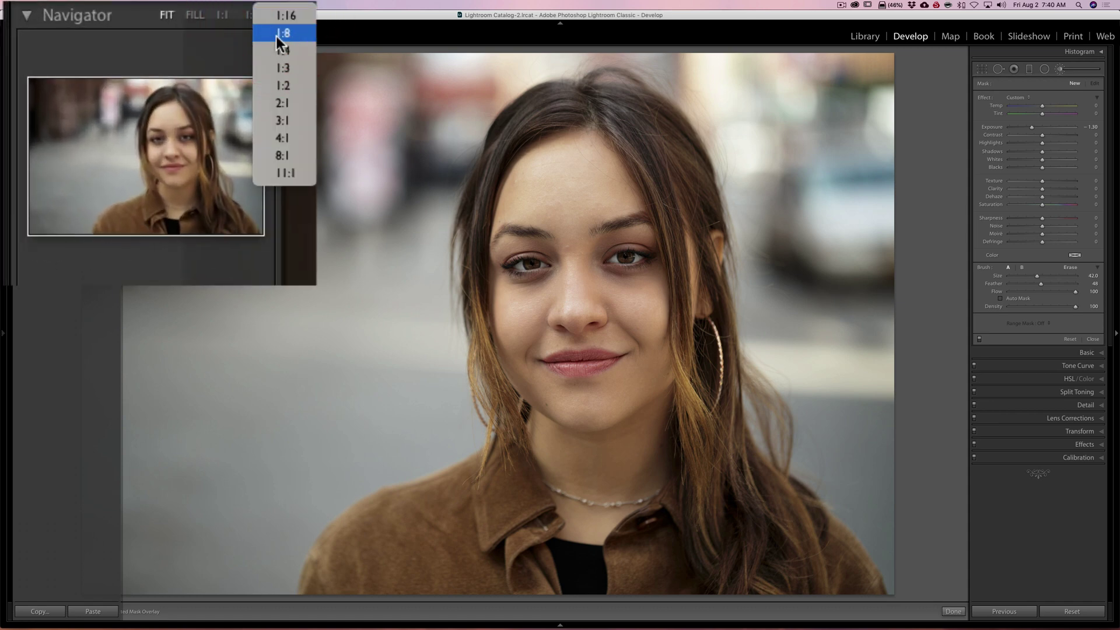
{"action": "left_click", "coordinate": [275, 36]}
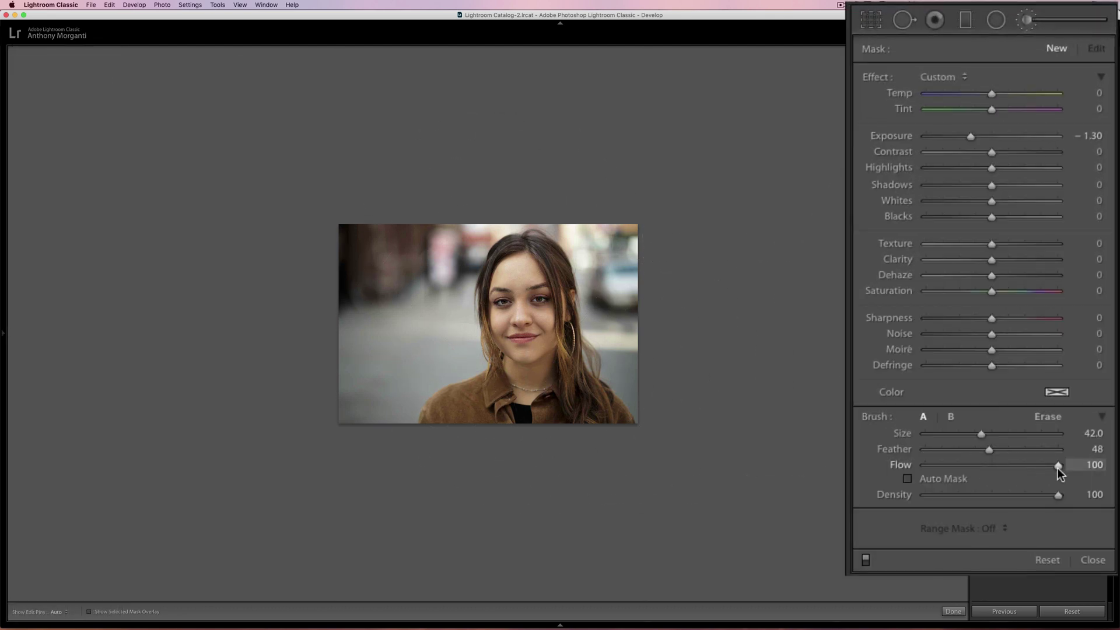
Configure the Adjustment Brush with Feather 0, Auto Mask enabled and Exposure 0.54
{"action": "left_click_drag", "start_coordinate": [989, 447], "coordinate": [924, 450]}
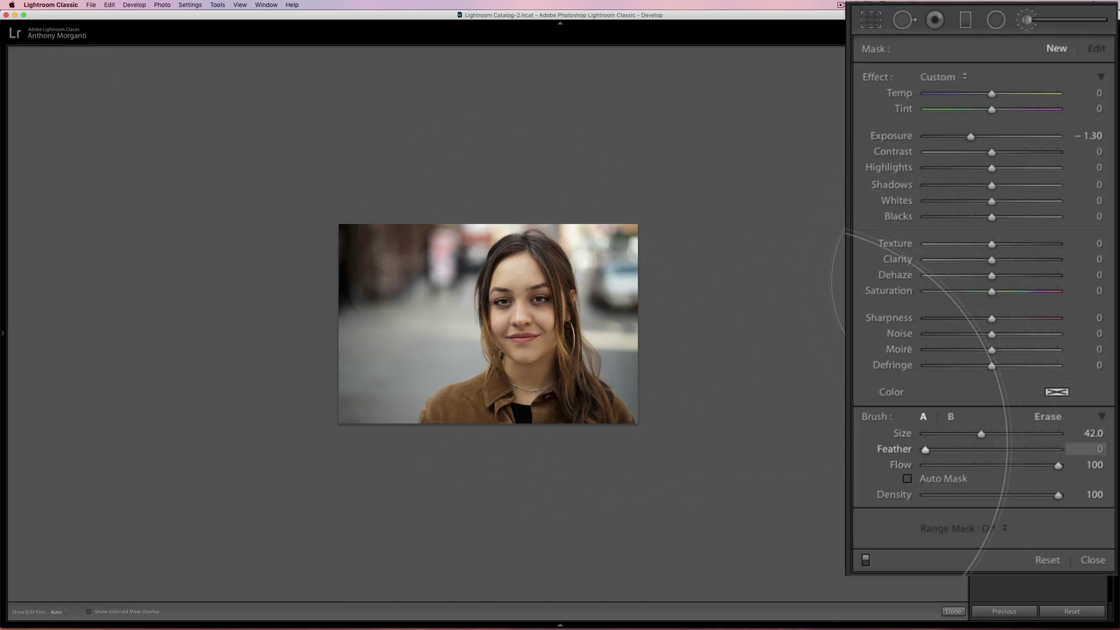
{"action": "left_click", "coordinate": [908, 479]}
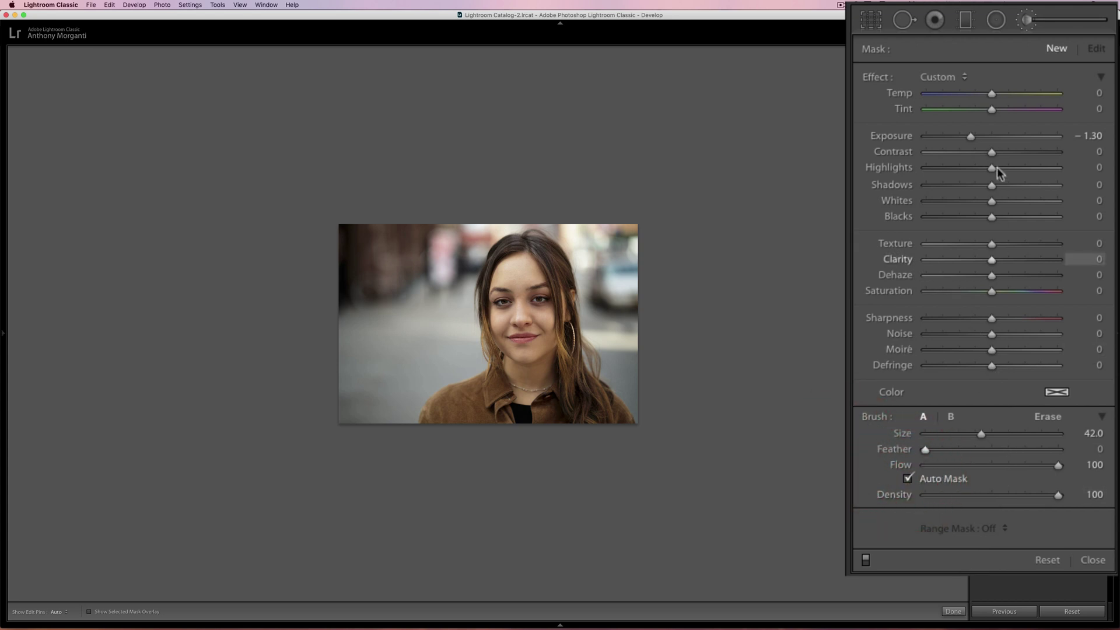
{"action": "left_click_drag", "start_coordinate": [970, 139], "coordinate": [998, 142]}
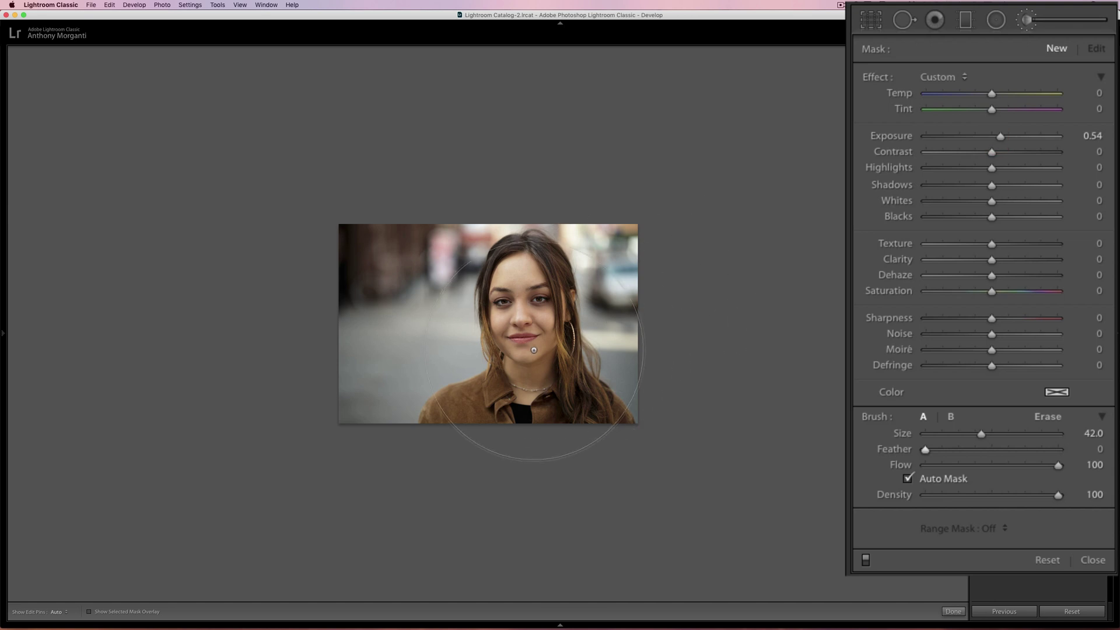
Reduce the brush to size 37, dab once on the woman's nose to cover her face, and enlarge the brush to 45
{"action": "scroll", "coordinate": [524, 330], "scroll_direction": "up", "scroll_amount": 1}
{"action": "scroll", "coordinate": [523, 326], "scroll_direction": "up", "scroll_amount": 1}
{"action": "scroll", "coordinate": [523, 316], "scroll_direction": "down", "scroll_amount": 5}
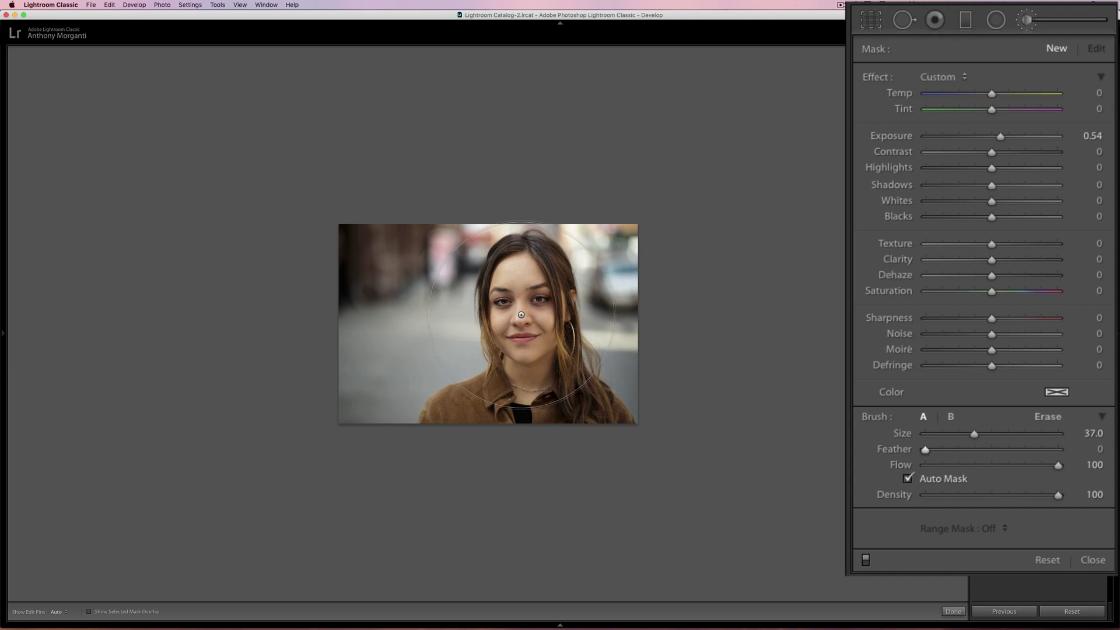
{"action": "left_click", "coordinate": [521, 315]}
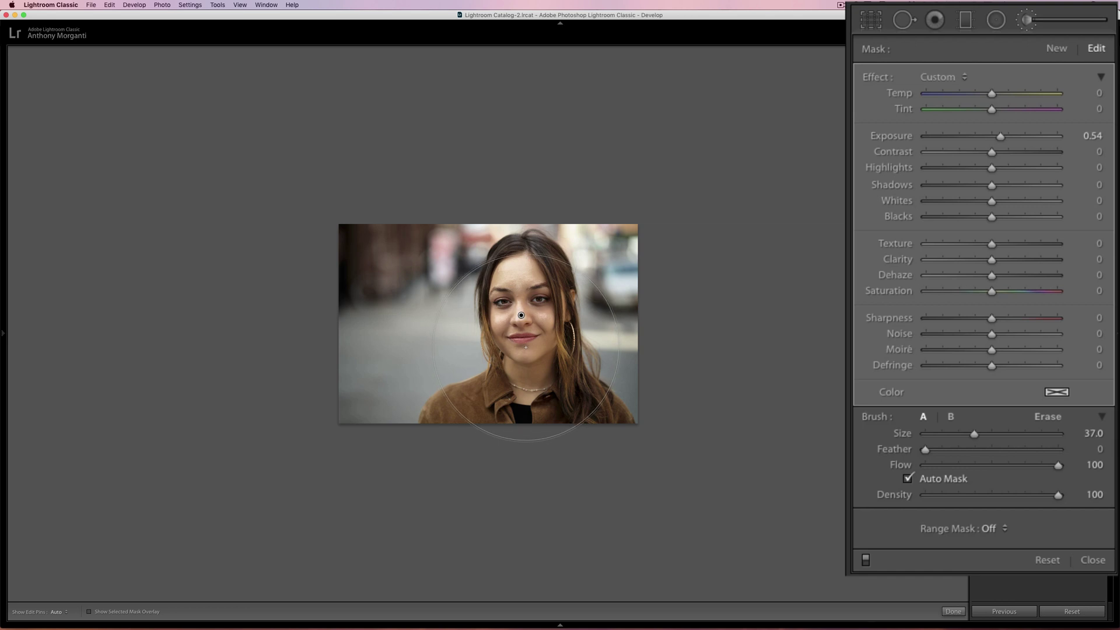
{"action": "scroll", "coordinate": [524, 349], "scroll_direction": "up", "scroll_amount": 3}
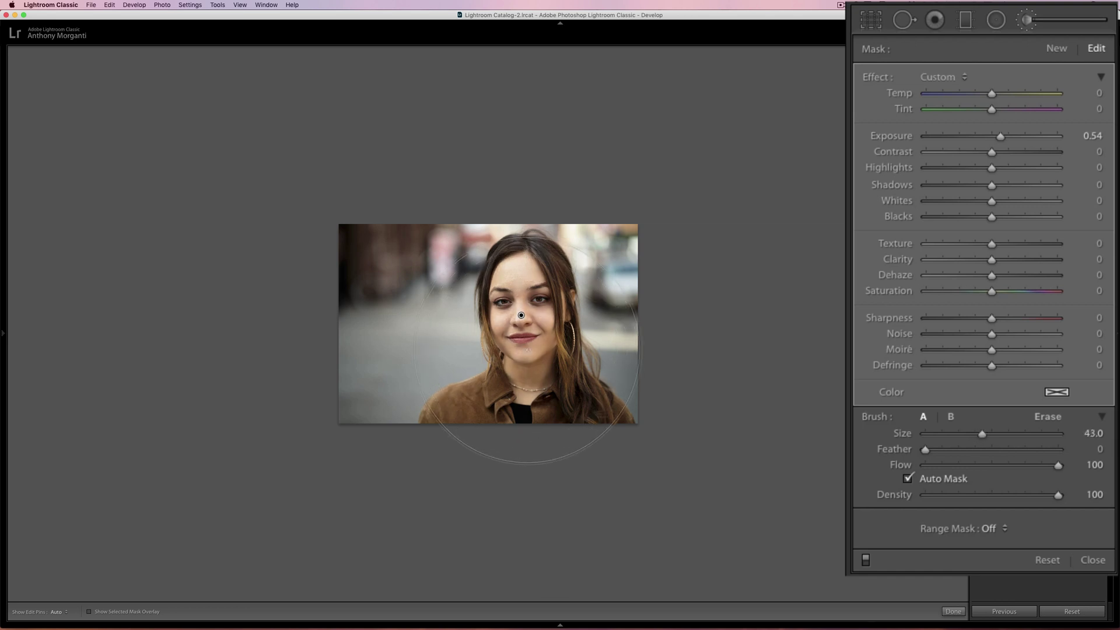
{"action": "scroll", "coordinate": [543, 363], "scroll_direction": "up", "scroll_amount": 1}
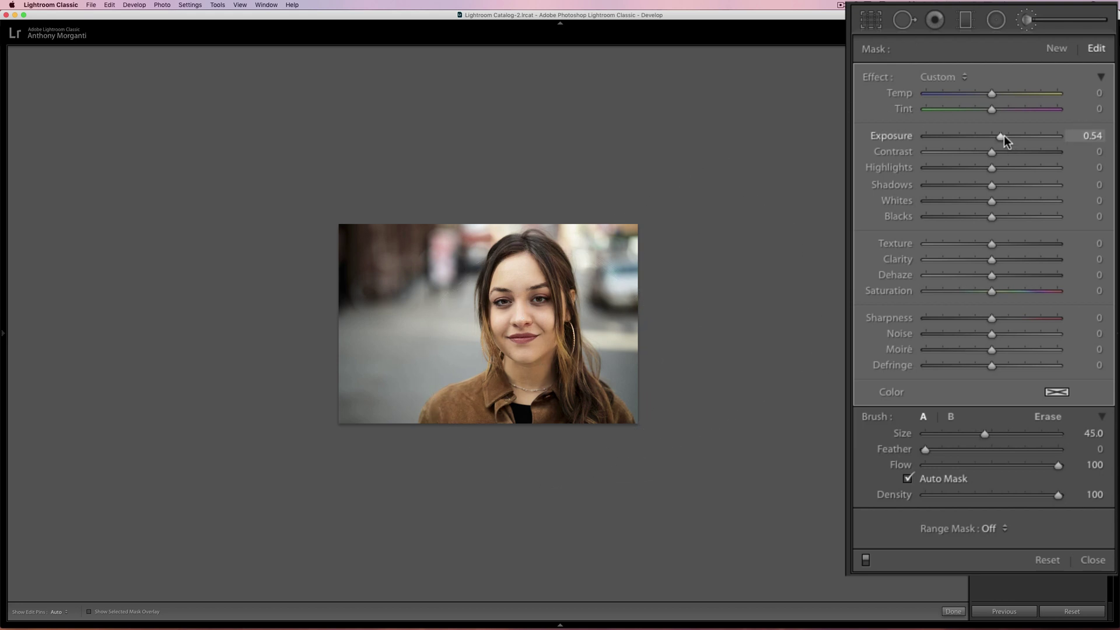
Return the portrait to the Fit view, compare it with the original, and set the face brush's Exposure to 0.42
{"action": "left_click_drag", "start_coordinate": [1001, 137], "coordinate": [991, 141]}
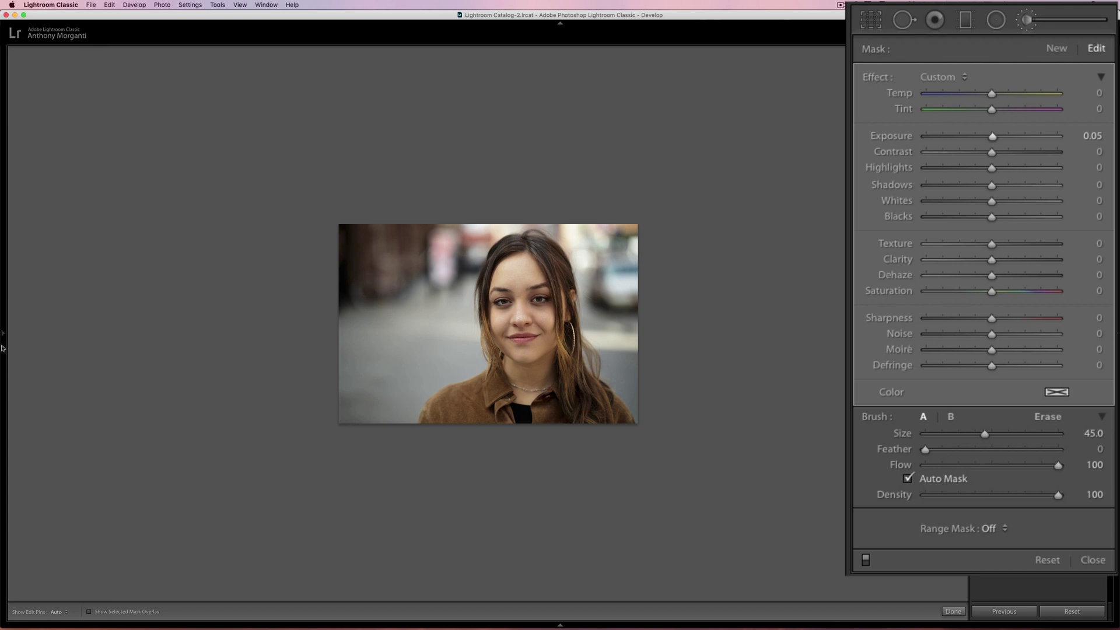
{"action": "mouse_move", "coordinate": [3, 349]}
{"action": "left_click", "coordinate": [74, 51]}
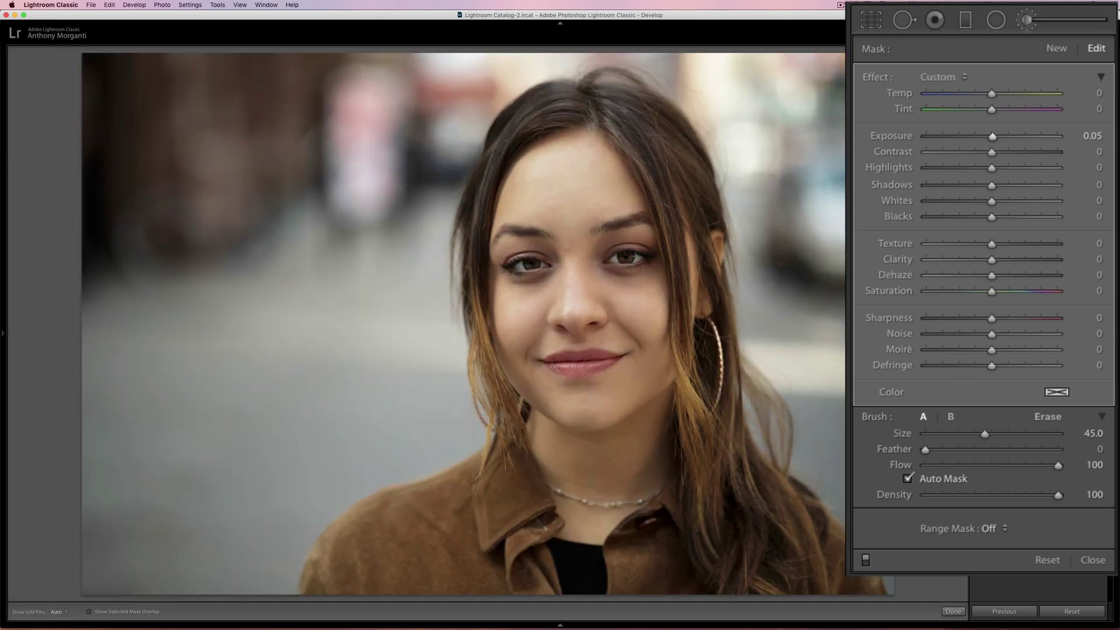
{"action": "key", "text": "backslash"}
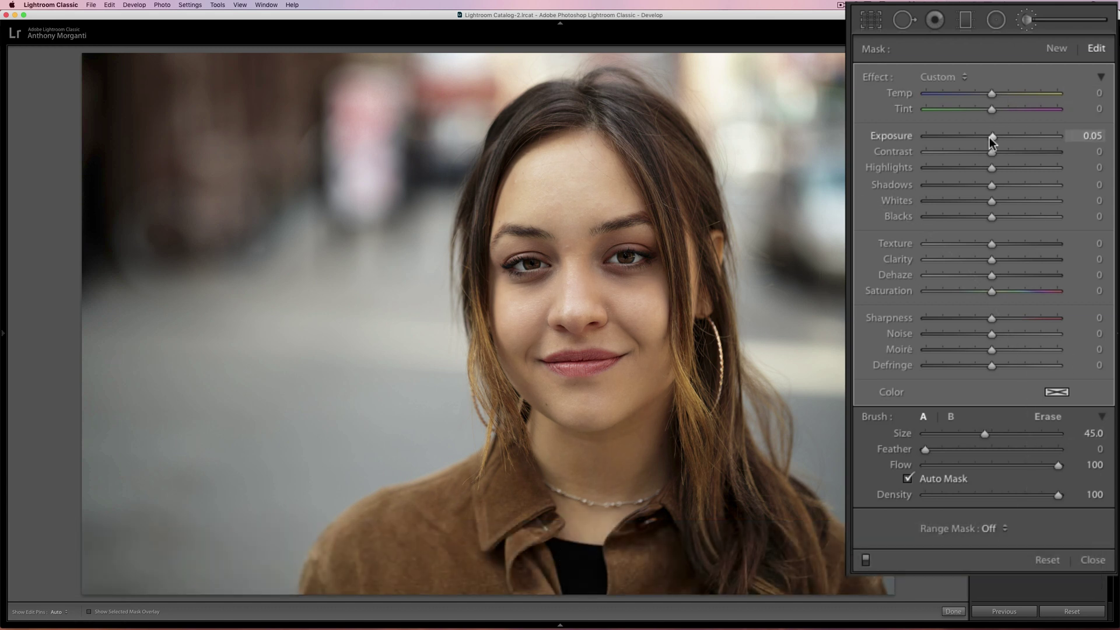
{"action": "left_click_drag", "start_coordinate": [992, 136], "coordinate": [999, 138]}
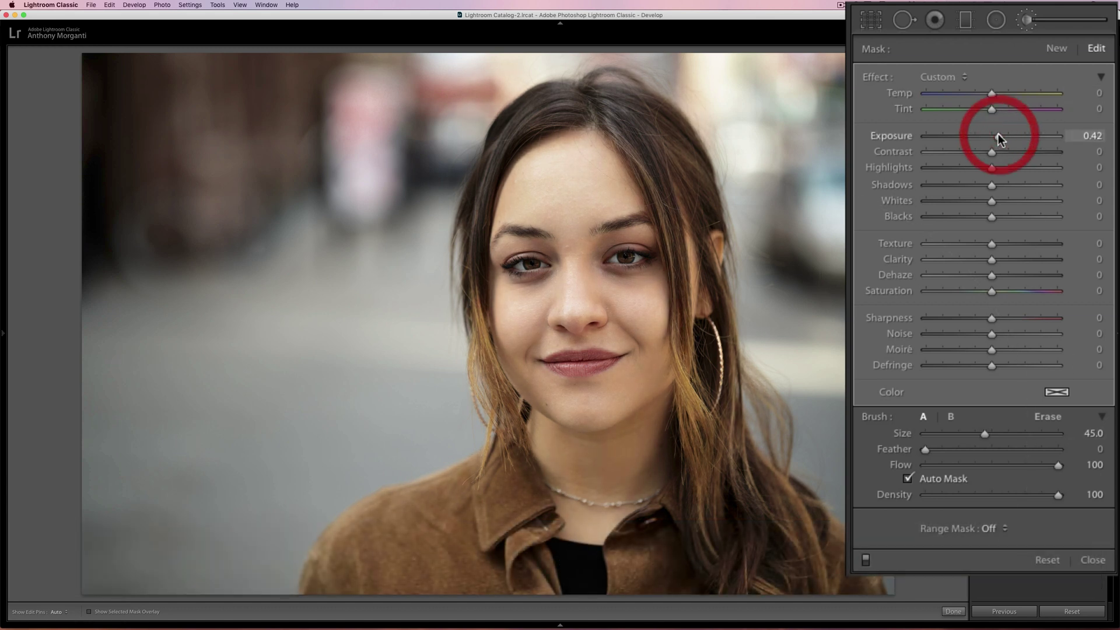
Compare the brightened portrait with its original several times and reduce the brush size to 27
{"action": "key", "text": "backslash"}
{"action": "key", "text": "backslash"}
{"action": "key", "text": "backslash"}
{"action": "key", "text": "backslash"}
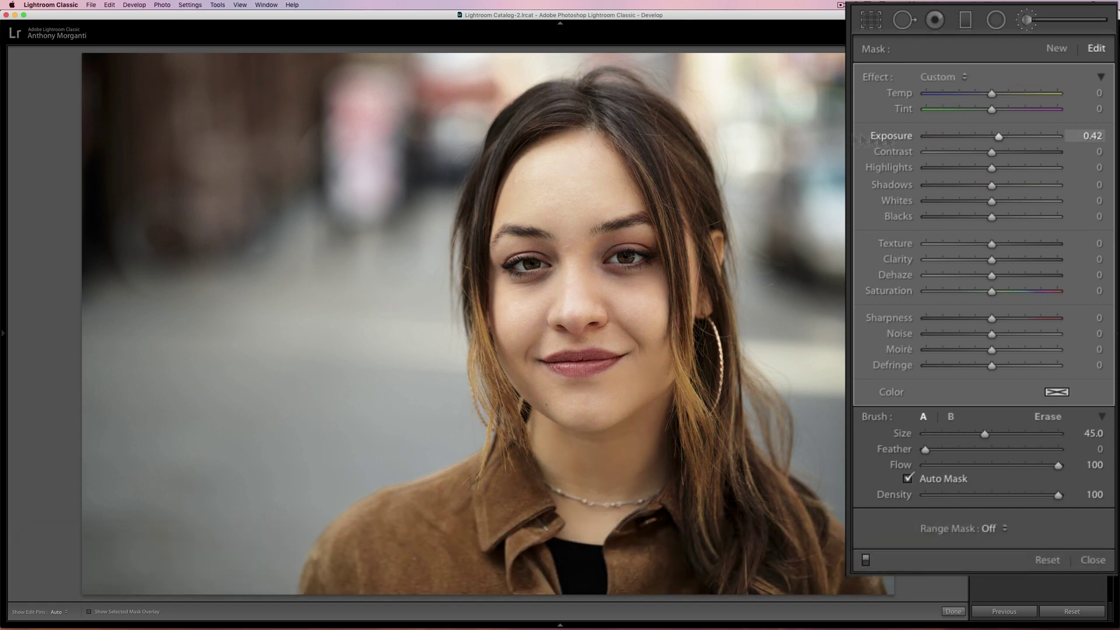
{"action": "scroll", "coordinate": [475, 80], "scroll_direction": "down", "scroll_amount": 5}
{"action": "scroll", "coordinate": [475, 81], "scroll_direction": "down", "scroll_amount": 4}
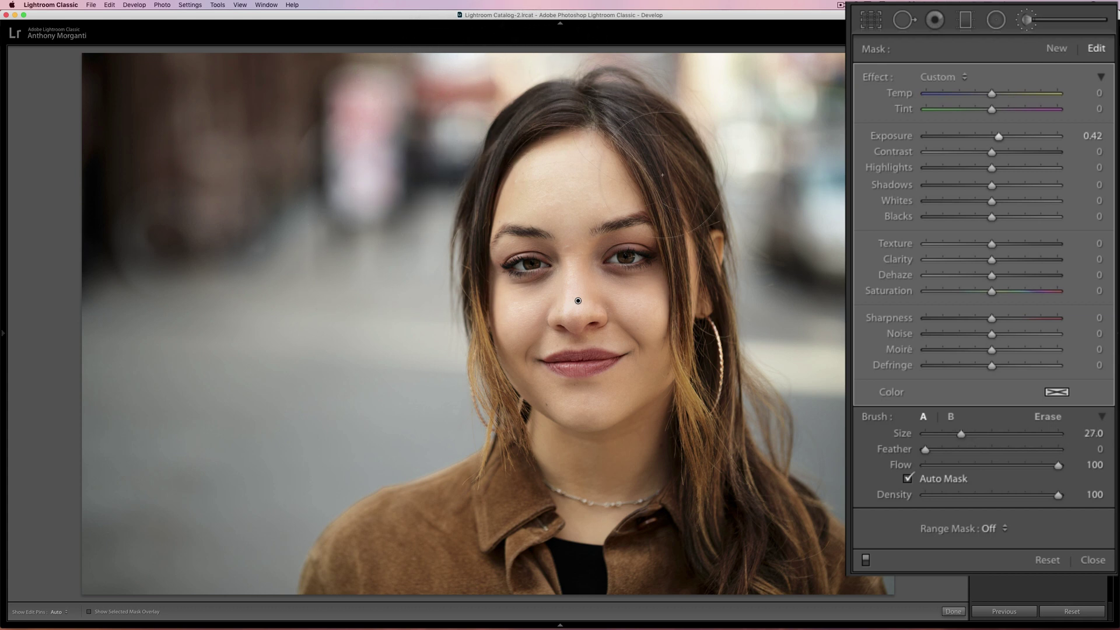
Switch the Adjustment Brush to Erase mode, hide and show the edit pin, and return to brush A
{"action": "left_click", "coordinate": [1044, 418]}
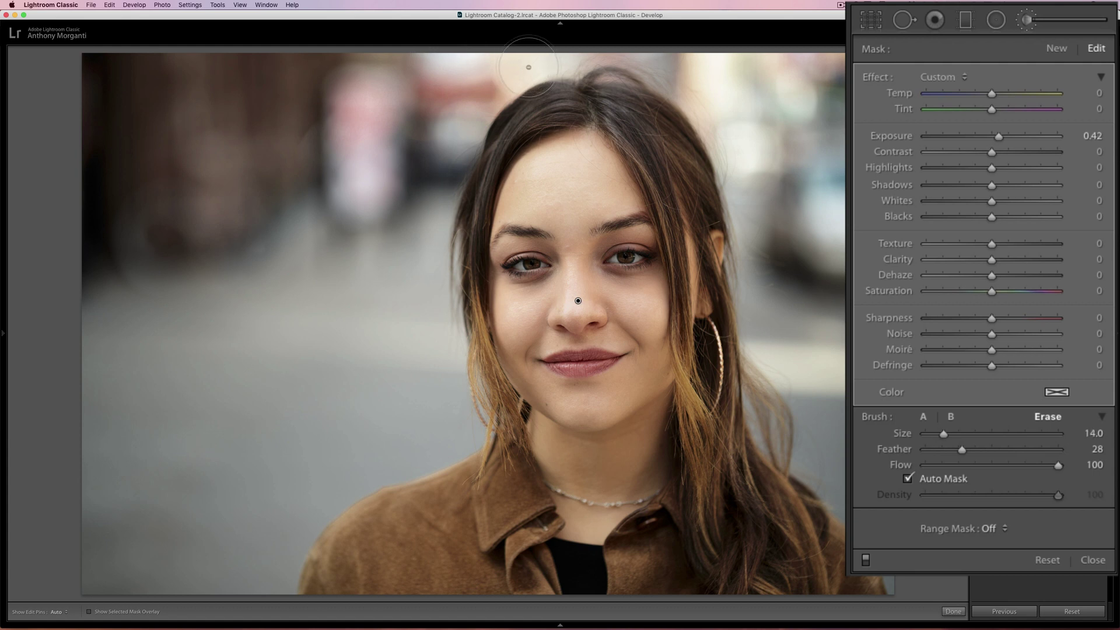
{"action": "scroll", "coordinate": [502, 76], "scroll_direction": "up", "scroll_amount": 2}
{"action": "key", "text": "h"}
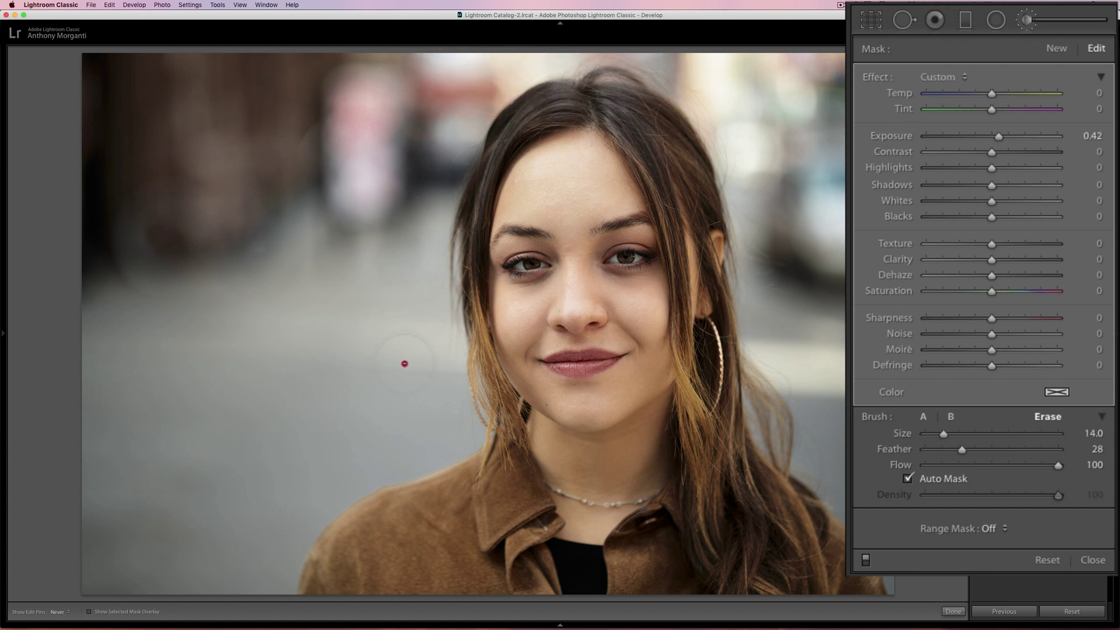
{"action": "key", "text": "h"}
{"action": "left_click", "coordinate": [922, 417]}
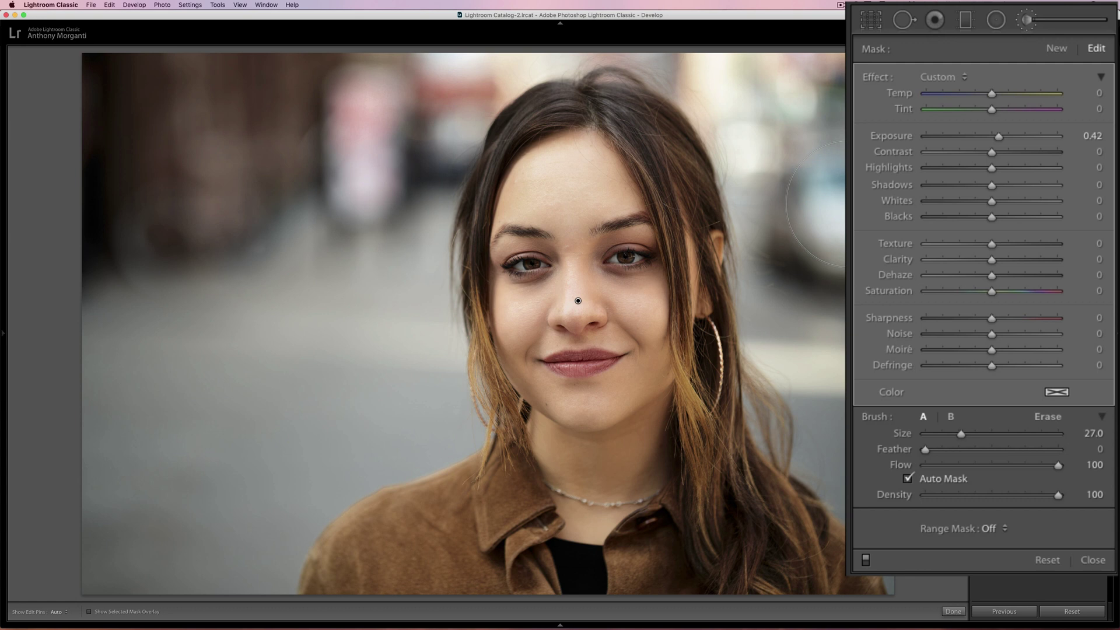
Temporarily engage the brush's Erase mode over the portrait while toggling the edit pin's visibility
{"action": "key", "text": "alt"}
{"action": "key", "text": "alt"}
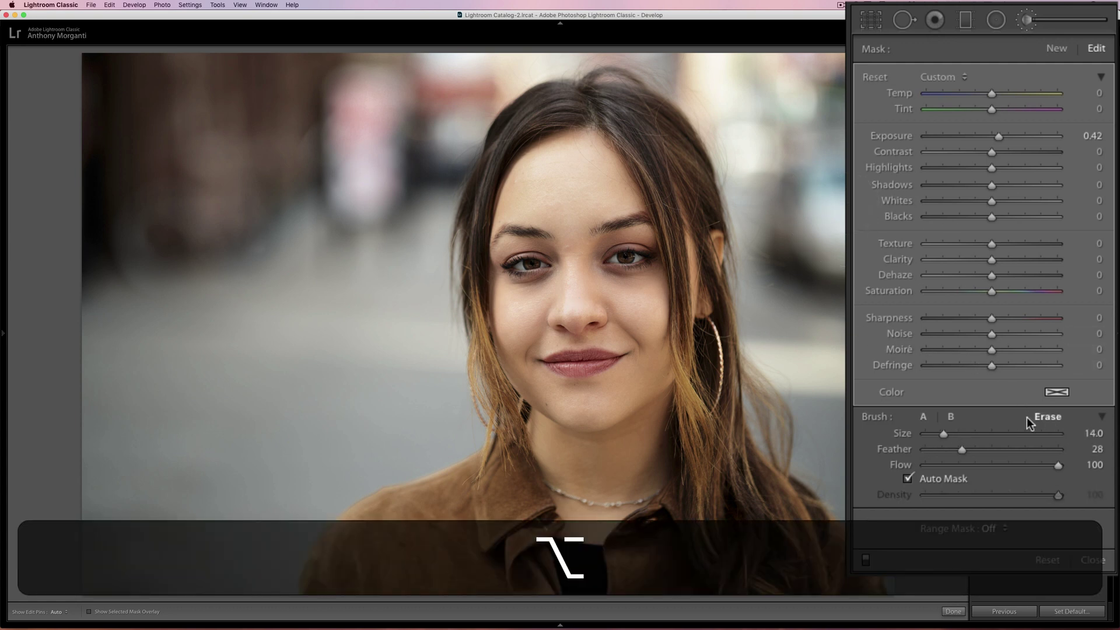
{"action": "key", "text": "alt"}
{"action": "key", "text": "h"}
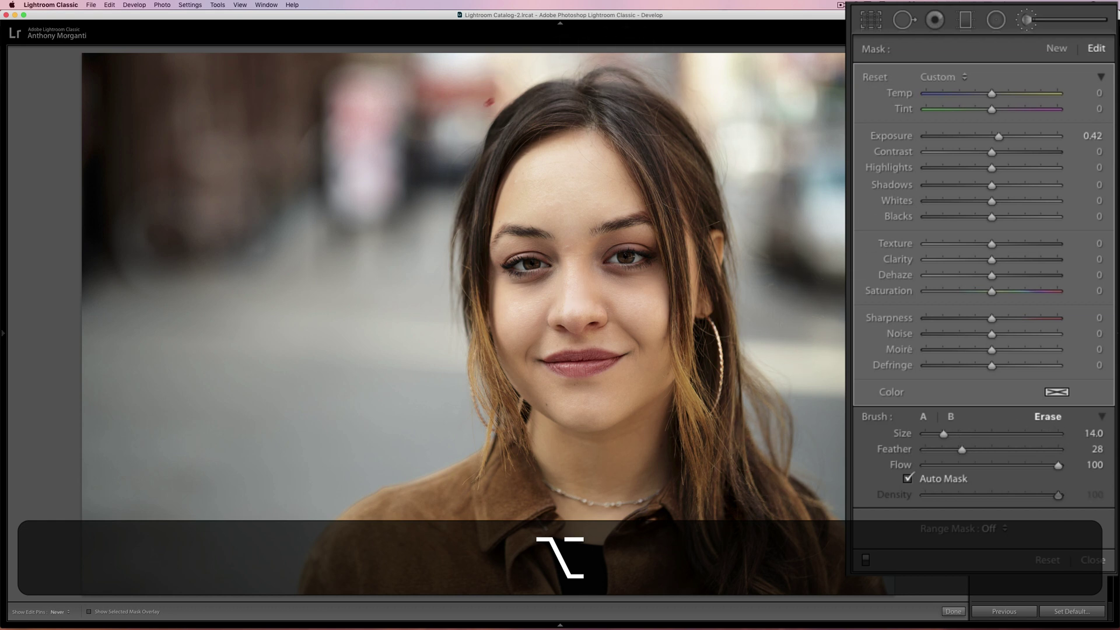
{"action": "key", "text": "h"}
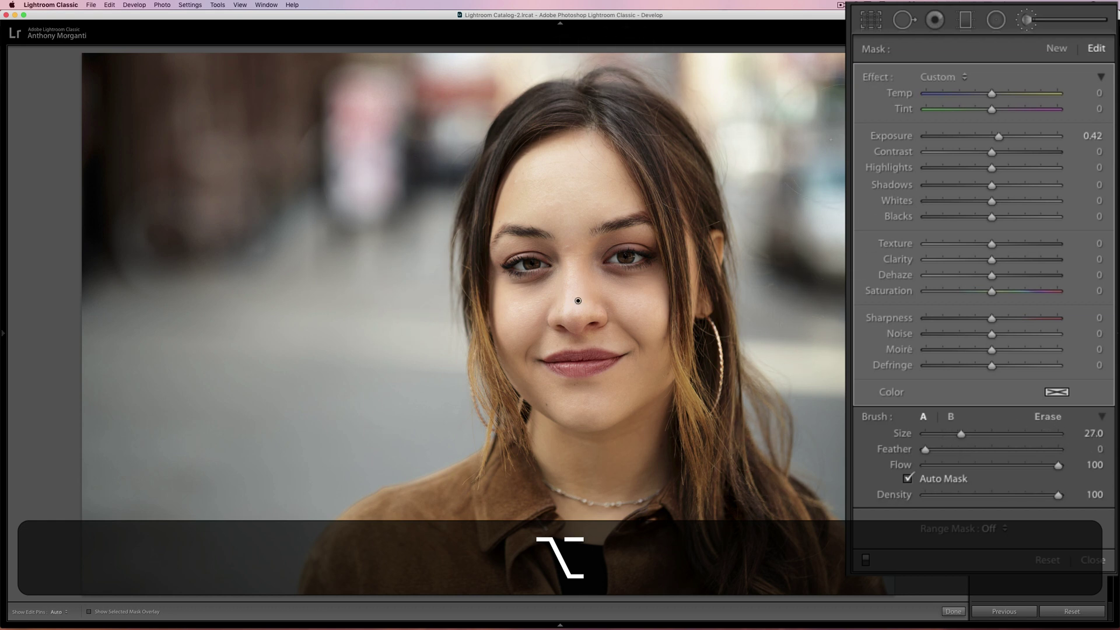
Compare the brushed face with the original portrait again
{"action": "key", "text": "backslash"}
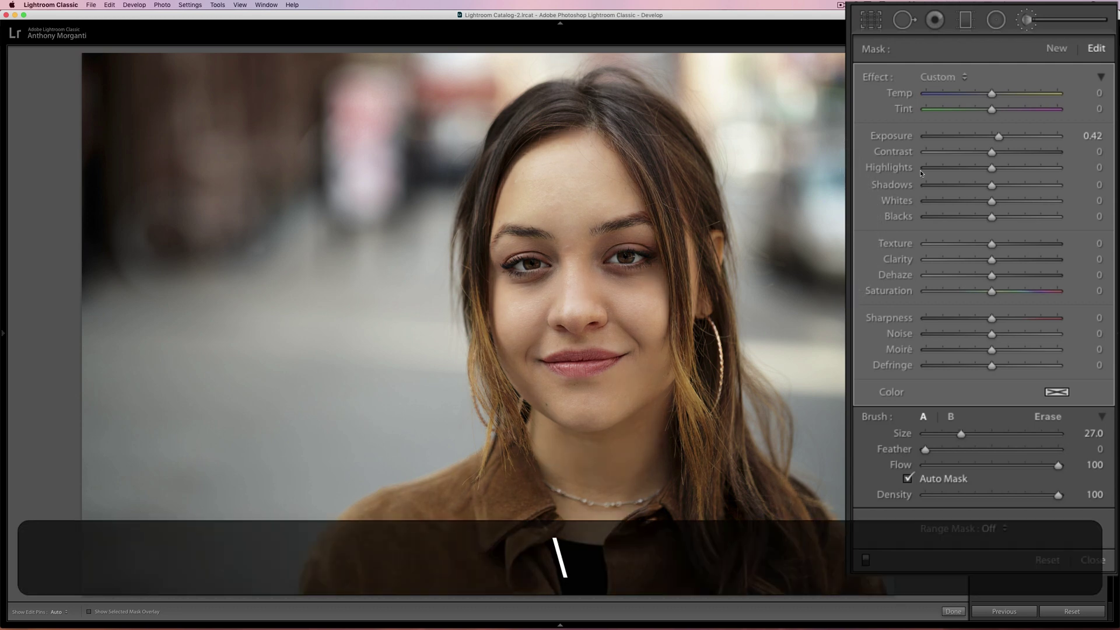
{"action": "key", "text": "backslash"}
{"action": "key", "text": "backslash"}
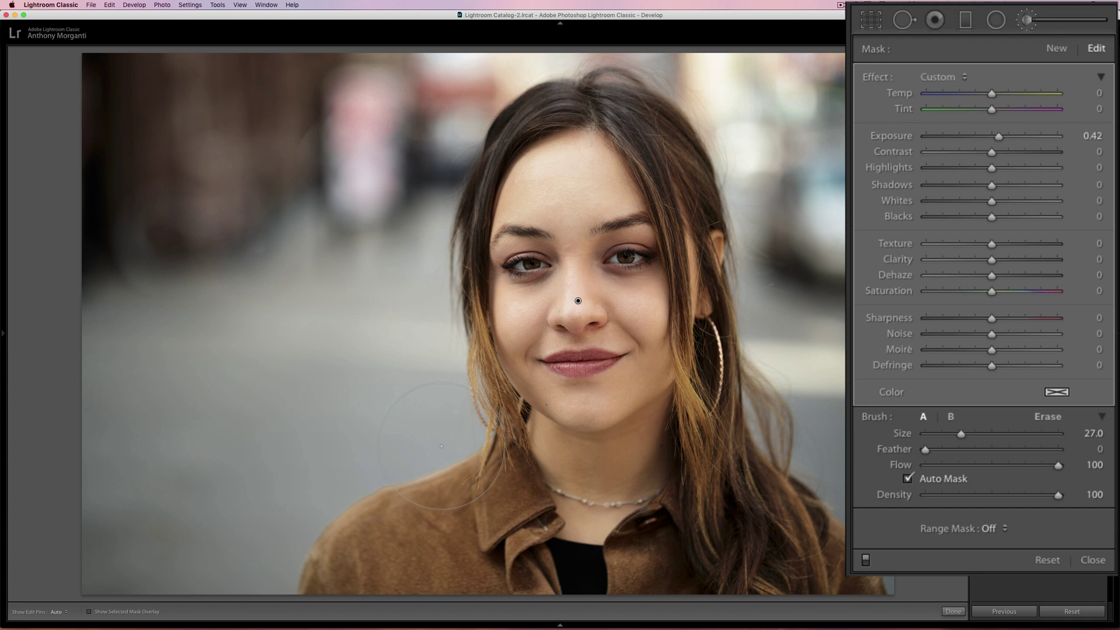
{"action": "key", "text": "alt"}
{"action": "key", "text": "alt"}
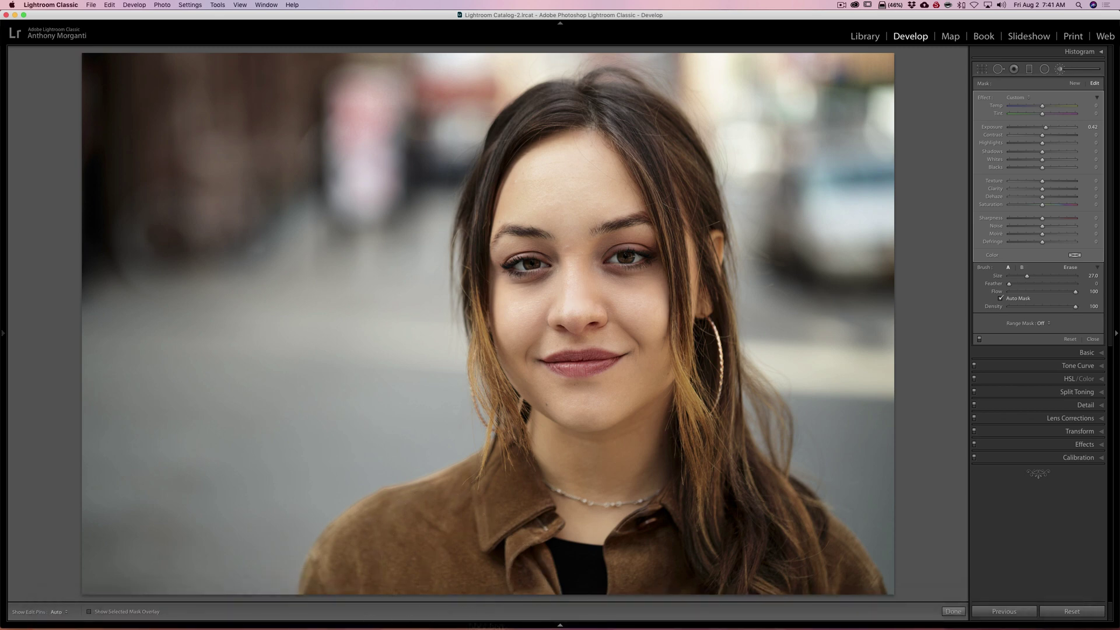
Open the first version of the long-haired smiling woman's portrait and switch from the Adjustment Brush to the Radial Filter
{"action": "left_click", "coordinate": [558, 626]}
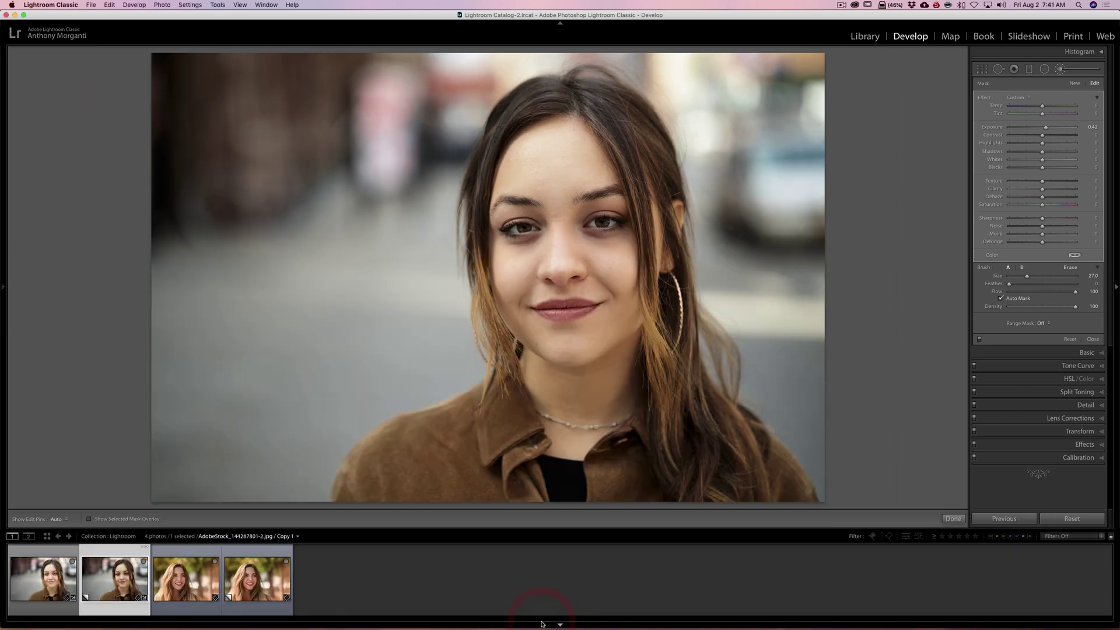
{"action": "left_click", "coordinate": [175, 569]}
{"action": "left_click", "coordinate": [560, 625]}
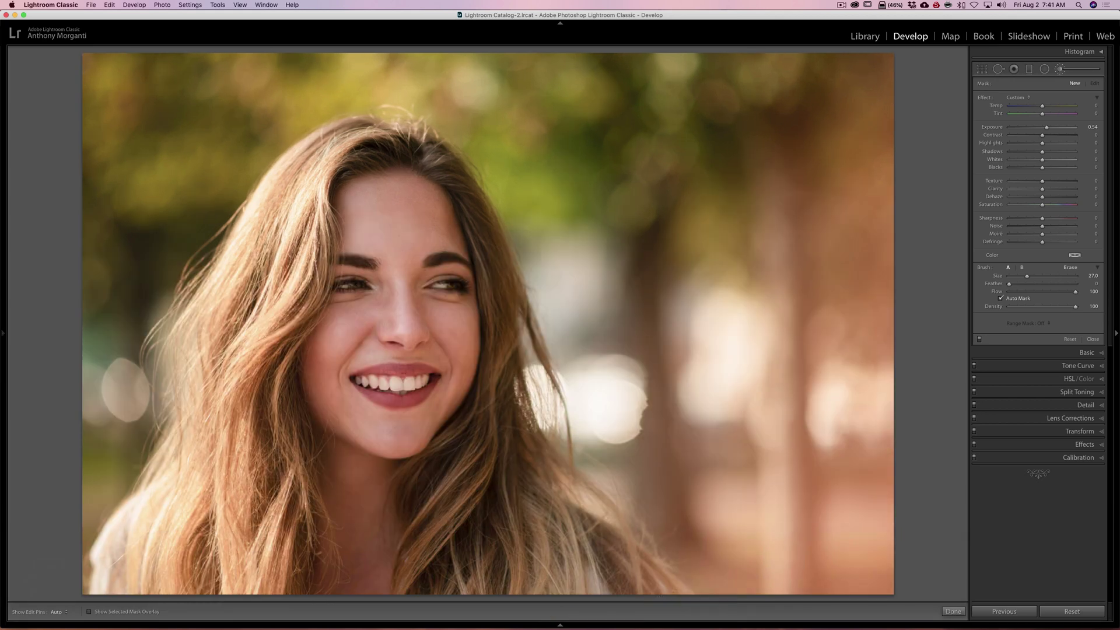
{"action": "left_click", "coordinate": [1062, 69]}
{"action": "left_click", "coordinate": [1044, 69]}
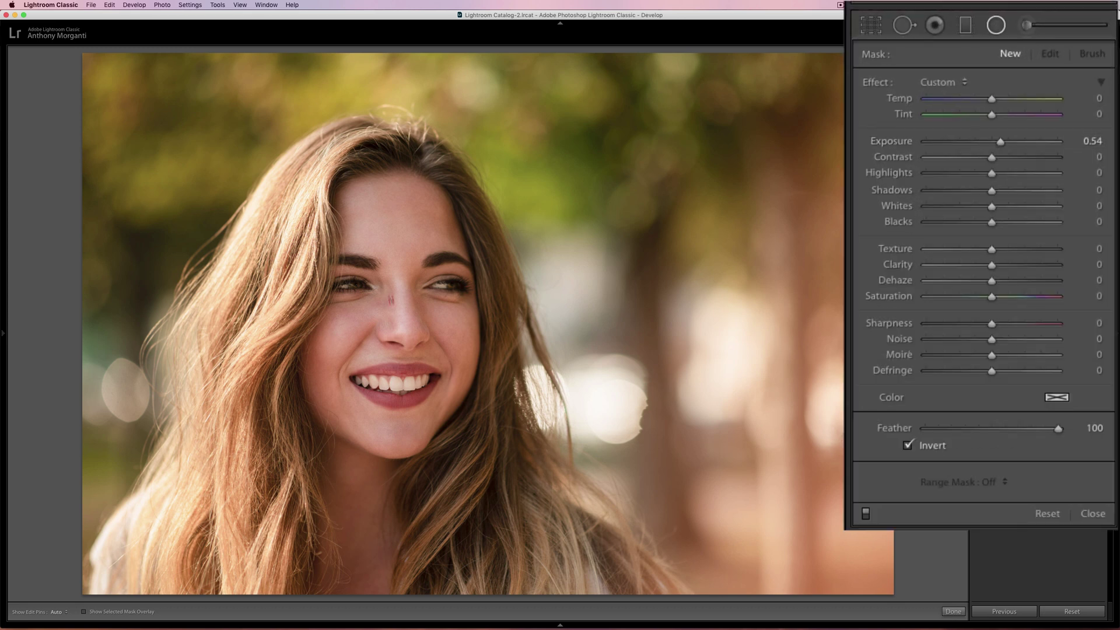
Draw an elliptical radial filter over the smiling woman's face, center it beside her mouth, and enlarge it past her hairline
{"action": "left_click_drag", "start_coordinate": [391, 299], "coordinate": [519, 530]}
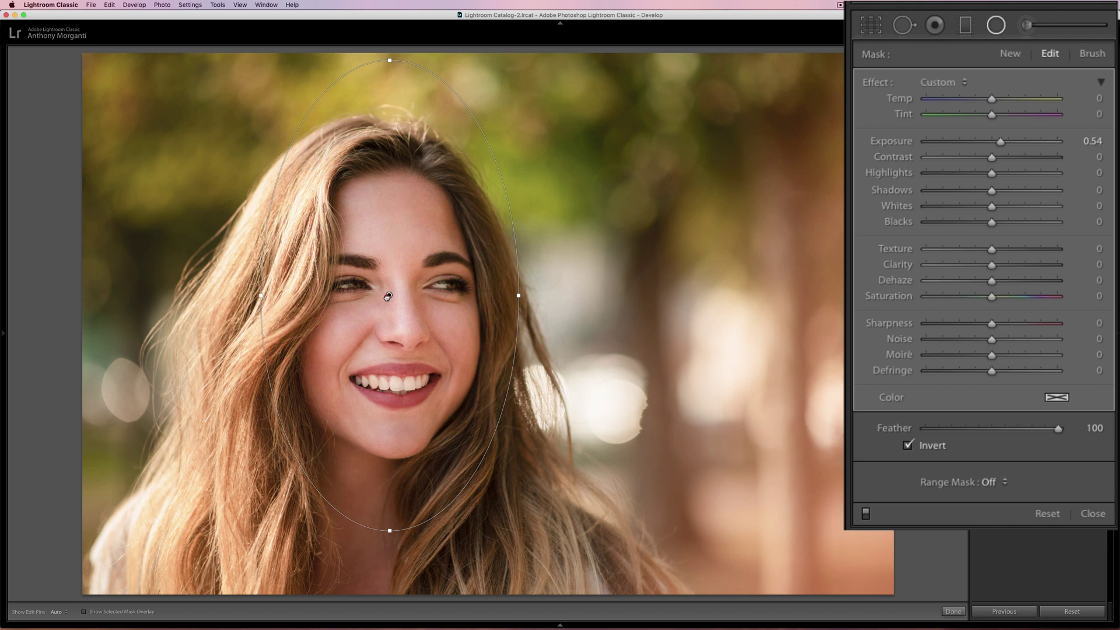
{"action": "left_click_drag", "start_coordinate": [388, 297], "coordinate": [370, 359]}
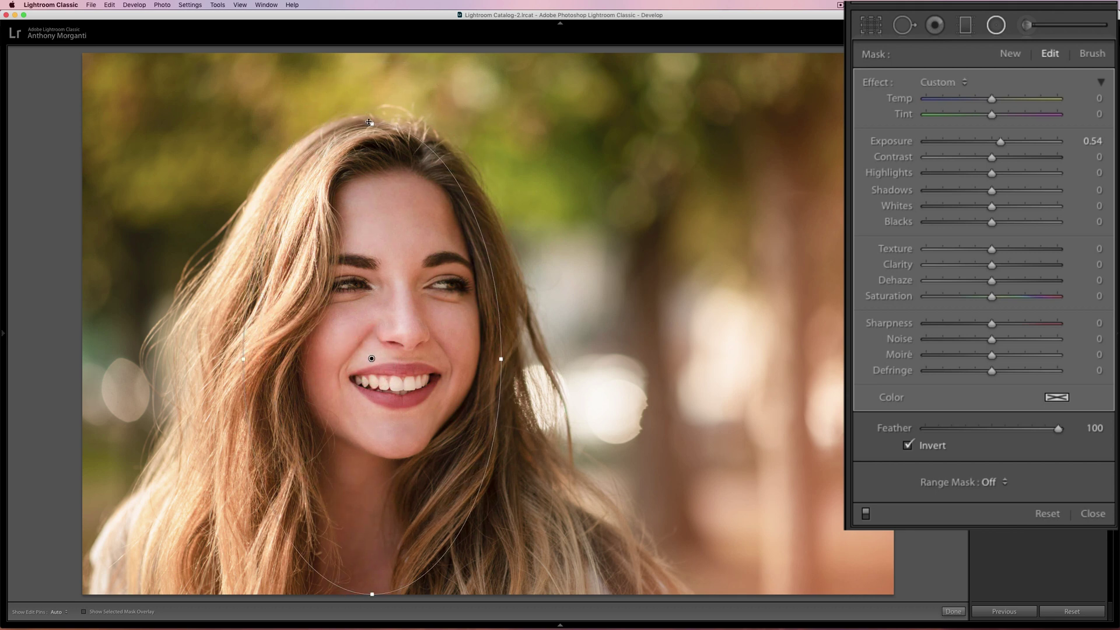
{"action": "left_click_drag", "start_coordinate": [371, 124], "coordinate": [372, 99]}
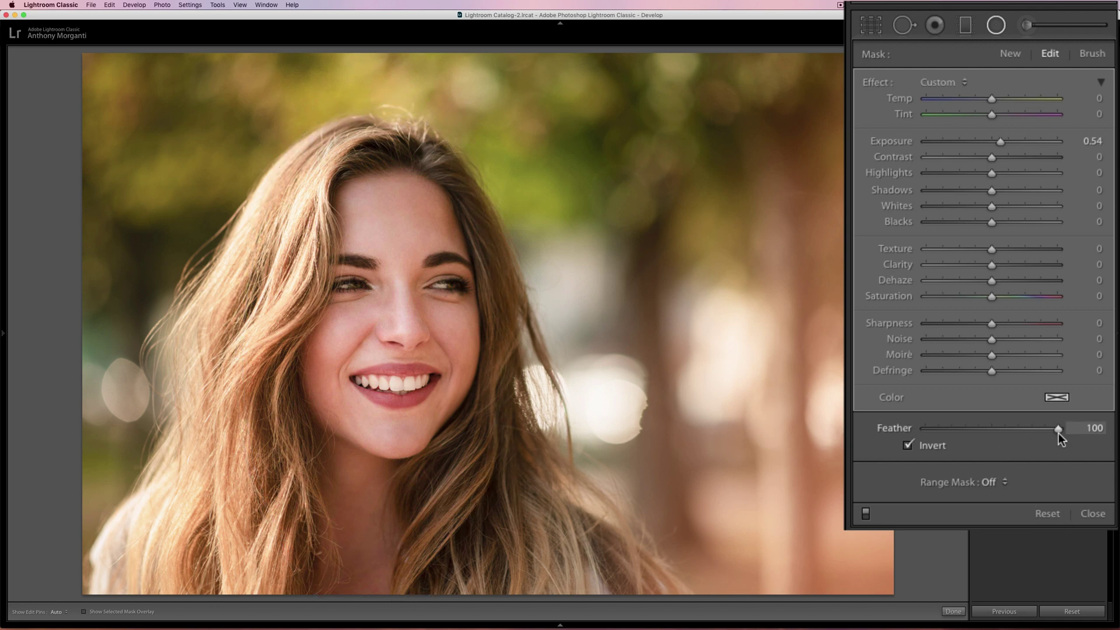
Set the radial filter's Feather to 56, Texture to -21 and Clarity to -12, and raise its Saturation slightly
{"action": "mouse_move", "coordinate": [1010, 432]}
{"action": "left_mouse_down"}
{"action": "mouse_move", "coordinate": [981, 434]}
{"action": "mouse_move", "coordinate": [999, 435]}
{"action": "left_mouse_up"}
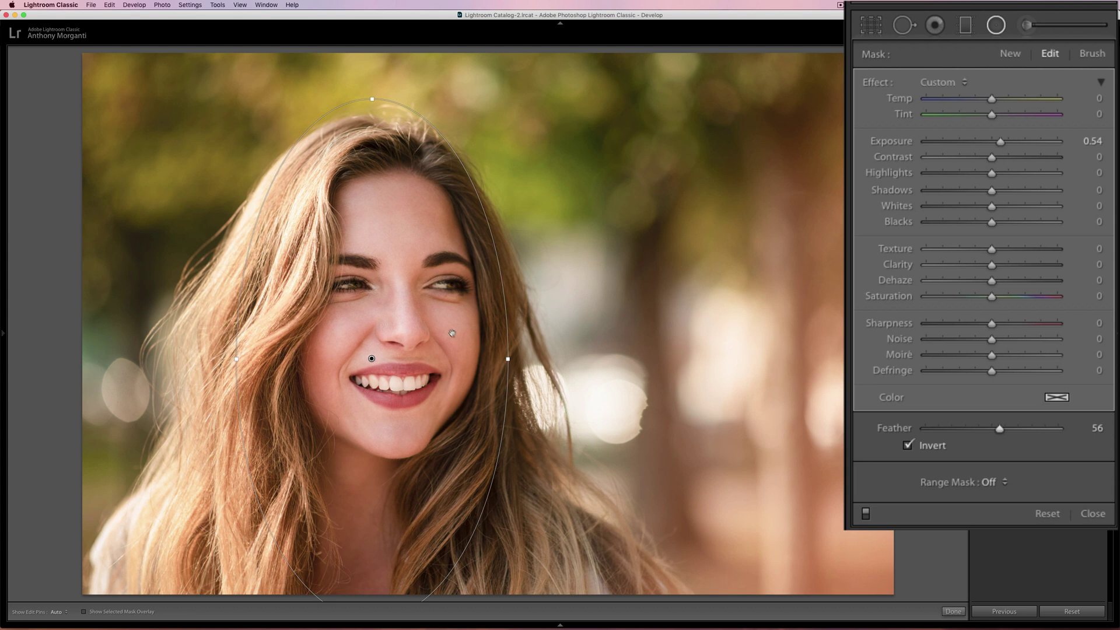
{"action": "mouse_move", "coordinate": [992, 252]}
{"action": "left_mouse_down"}
{"action": "mouse_move", "coordinate": [978, 251]}
{"action": "mouse_move", "coordinate": [985, 269]}
{"action": "left_mouse_up"}
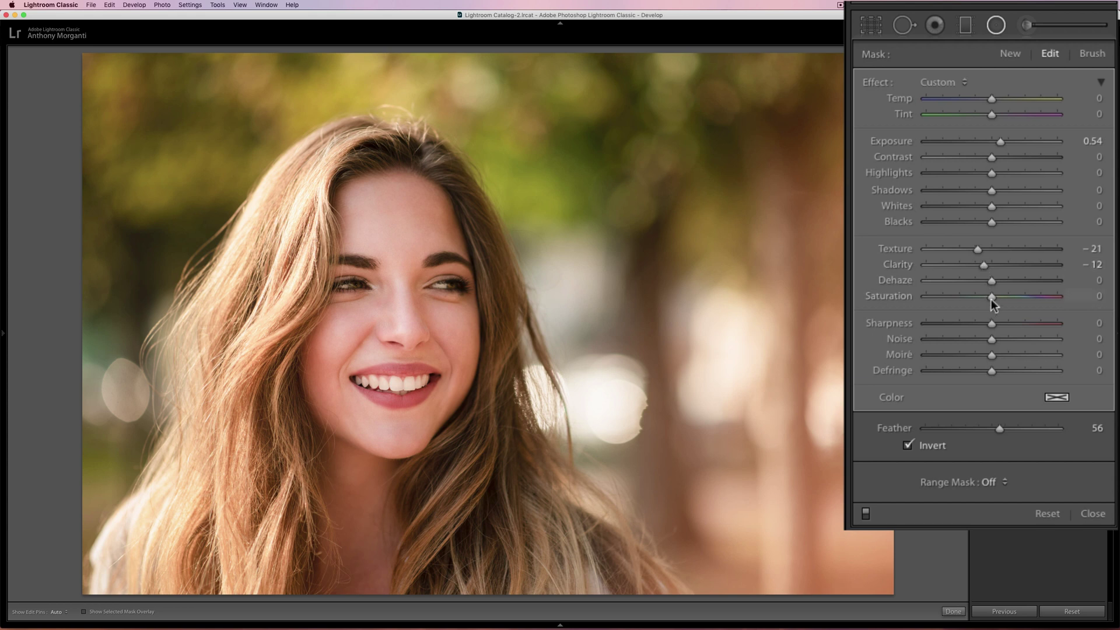
{"action": "left_click_drag", "start_coordinate": [991, 296], "coordinate": [997, 297]}
Close the radial filter, compare the portrait with its original, and set Exposure to 0.32 for new masks
{"action": "left_click", "coordinate": [1045, 70]}
{"action": "key", "text": "backslash"}
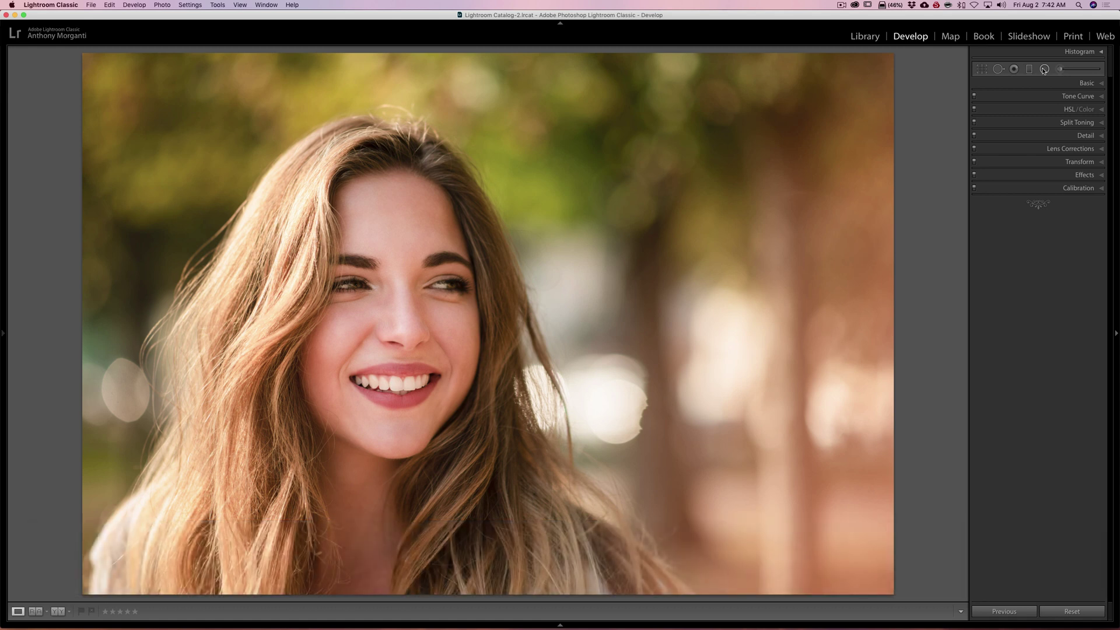
{"action": "left_click", "coordinate": [1045, 70]}
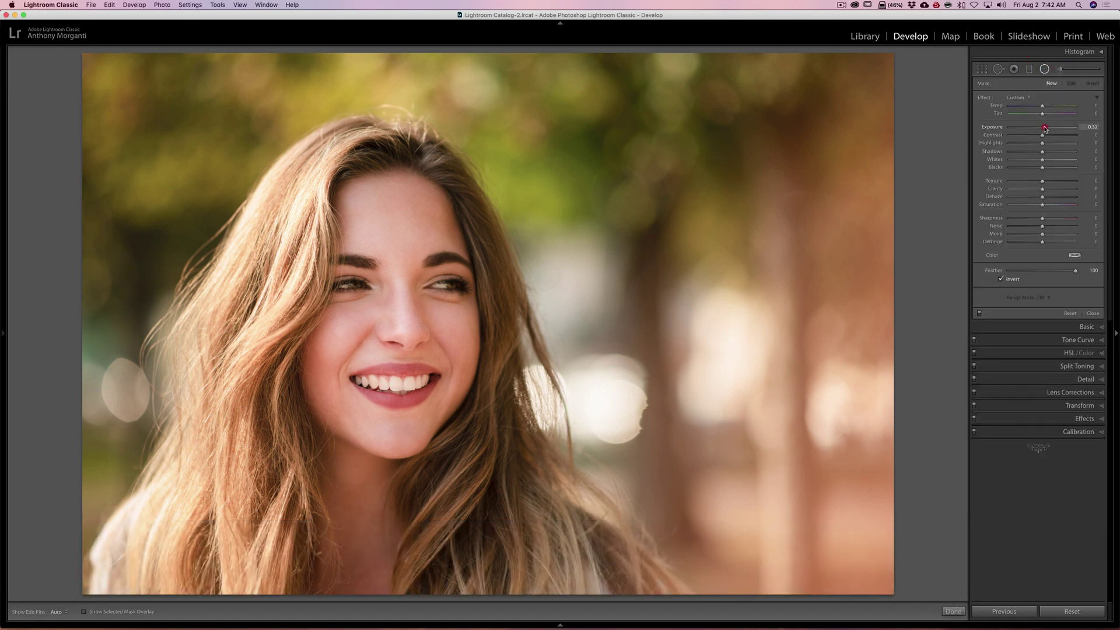
{"action": "left_click", "coordinate": [1044, 69]}
{"action": "key", "text": "backslash"}
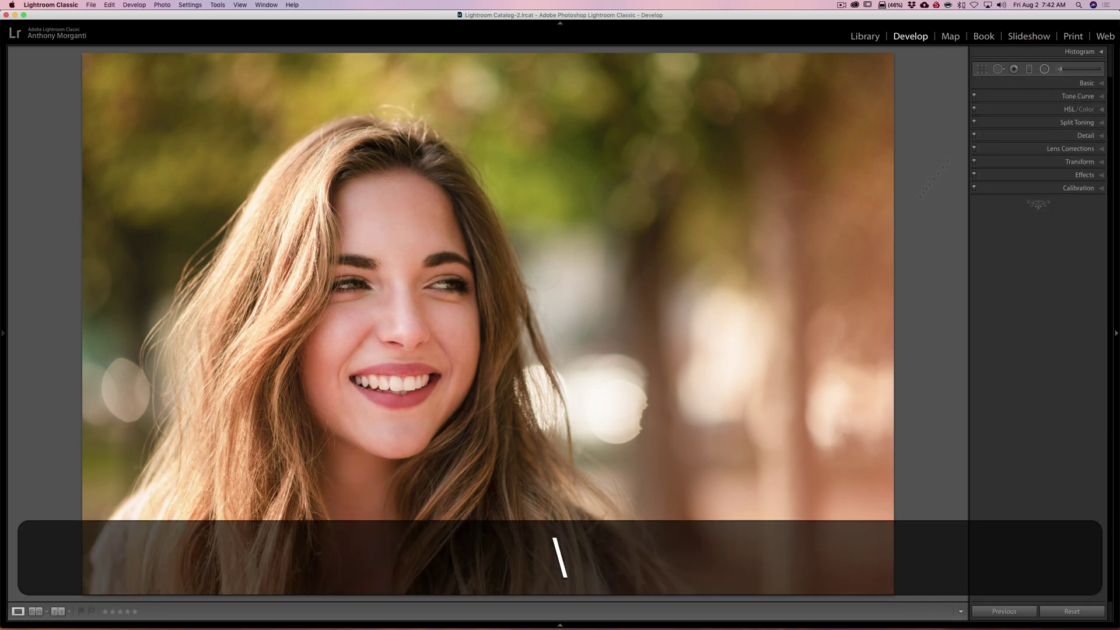
Open the virtual copy of the smiling woman's portrait and activate the Adjustment Brush
{"action": "left_click", "coordinate": [560, 625]}
{"action": "key", "text": "Right"}
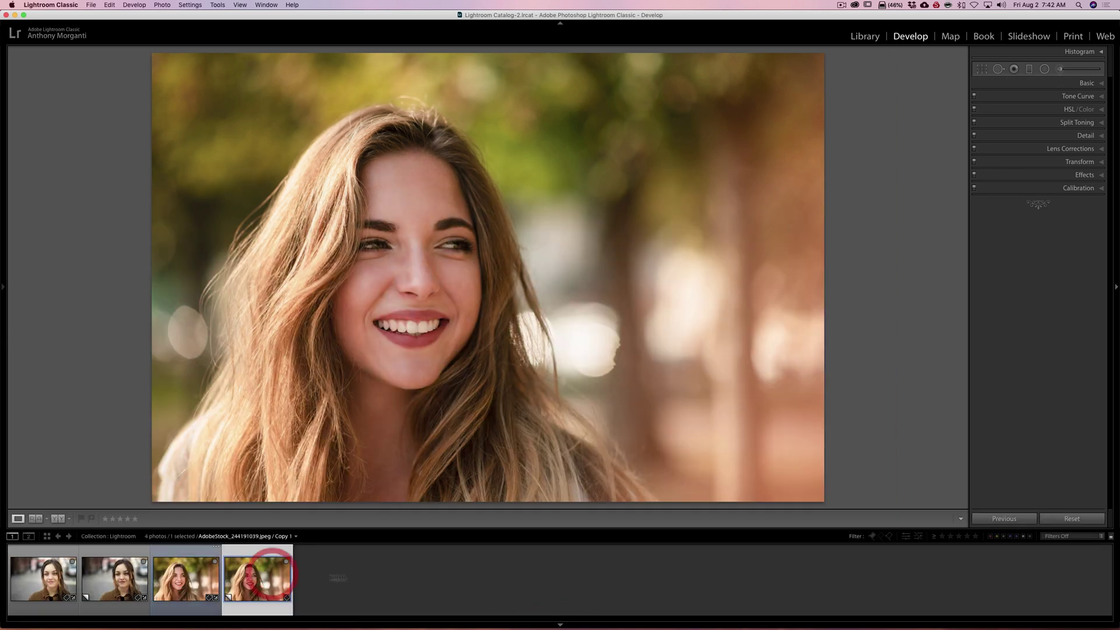
{"action": "left_click", "coordinate": [560, 625]}
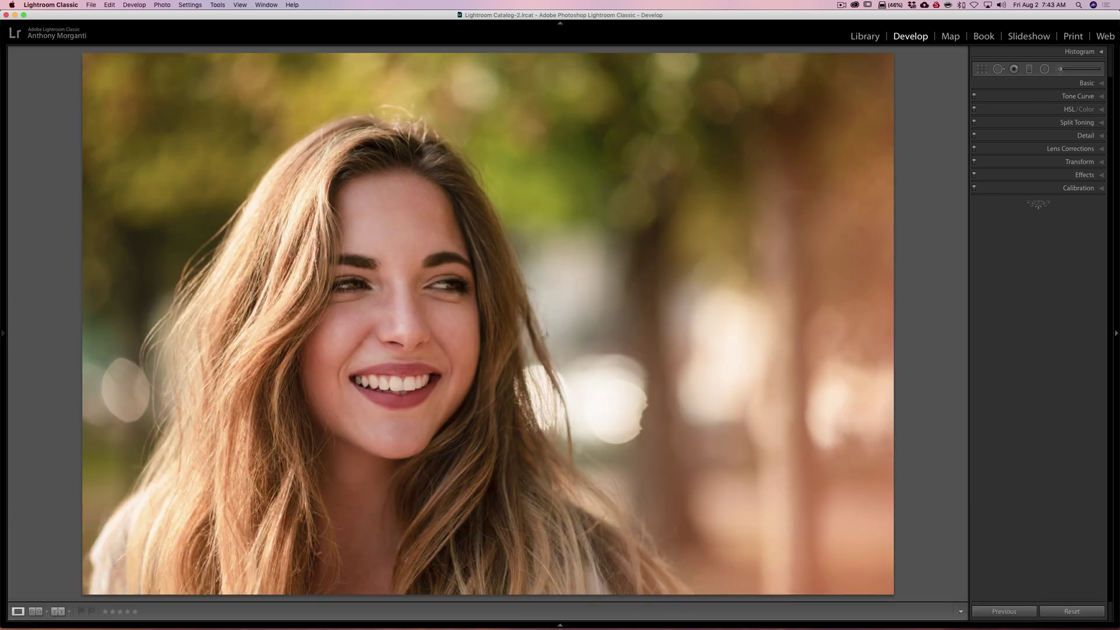
{"action": "left_click", "coordinate": [1060, 69]}
{"action": "left_click", "coordinate": [1060, 70]}
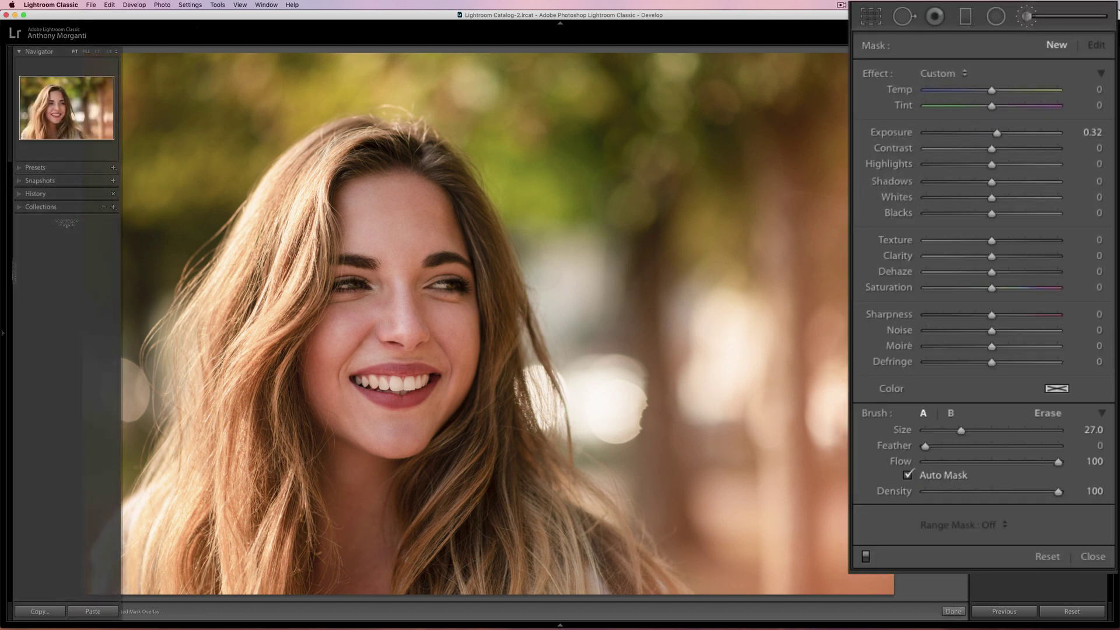
Zoom the portrait far out, enlarge the Auto Mask brush to size 44, and dab once on the woman's face
{"action": "left_click", "coordinate": [109, 52]}
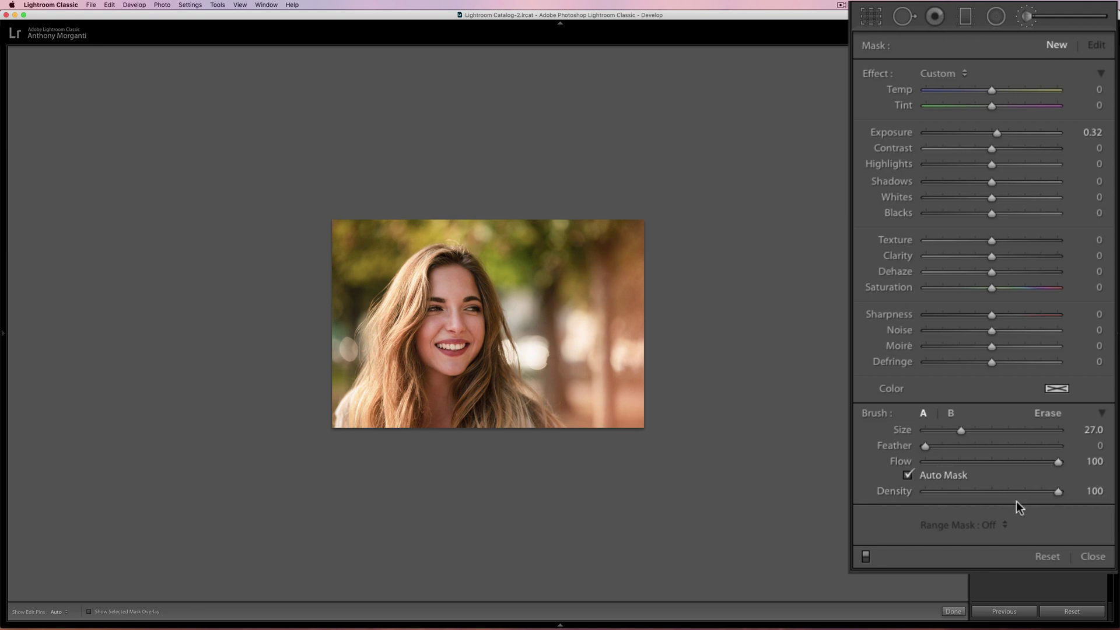
{"action": "scroll", "coordinate": [496, 350], "scroll_direction": "up", "scroll_amount": 2}
{"action": "scroll", "coordinate": [457, 334], "scroll_direction": "up", "scroll_amount": 4}
{"action": "scroll", "coordinate": [456, 327], "scroll_direction": "down", "scroll_amount": 1}
{"action": "left_click", "coordinate": [456, 327]}
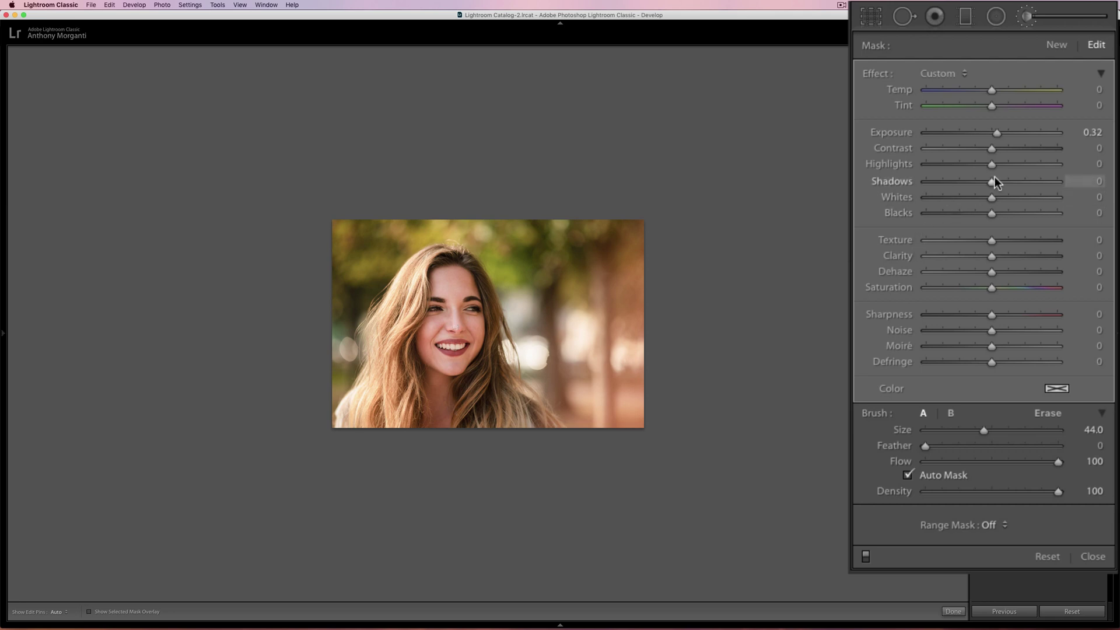
Return the portrait to the Fit view and compare the brushed face with the original several times
{"action": "mouse_move", "coordinate": [3, 334]}
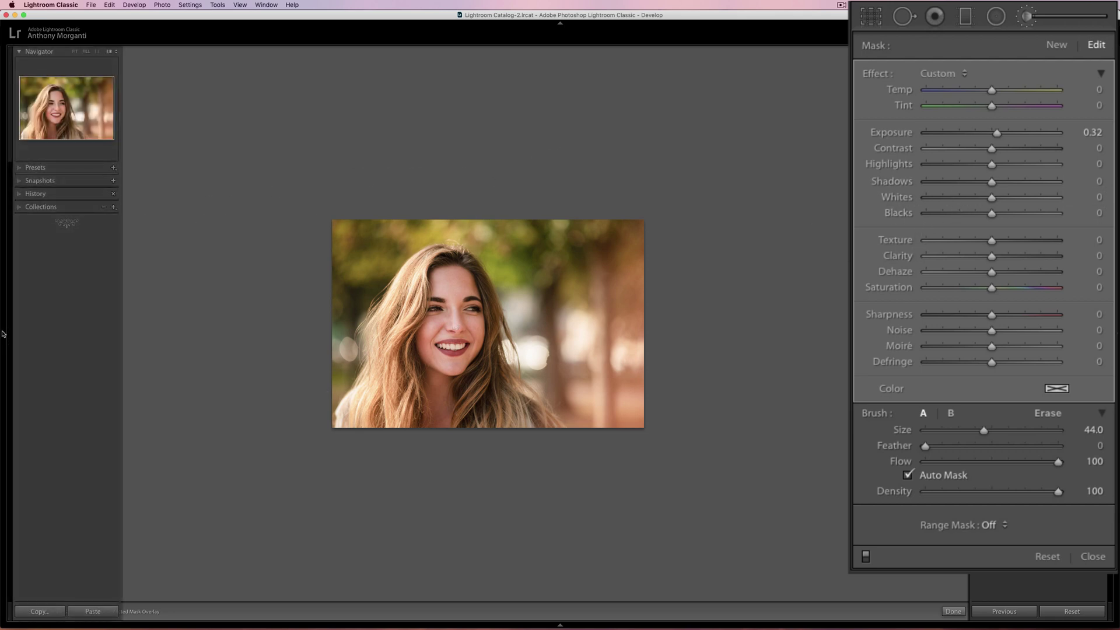
{"action": "left_click", "coordinate": [75, 52]}
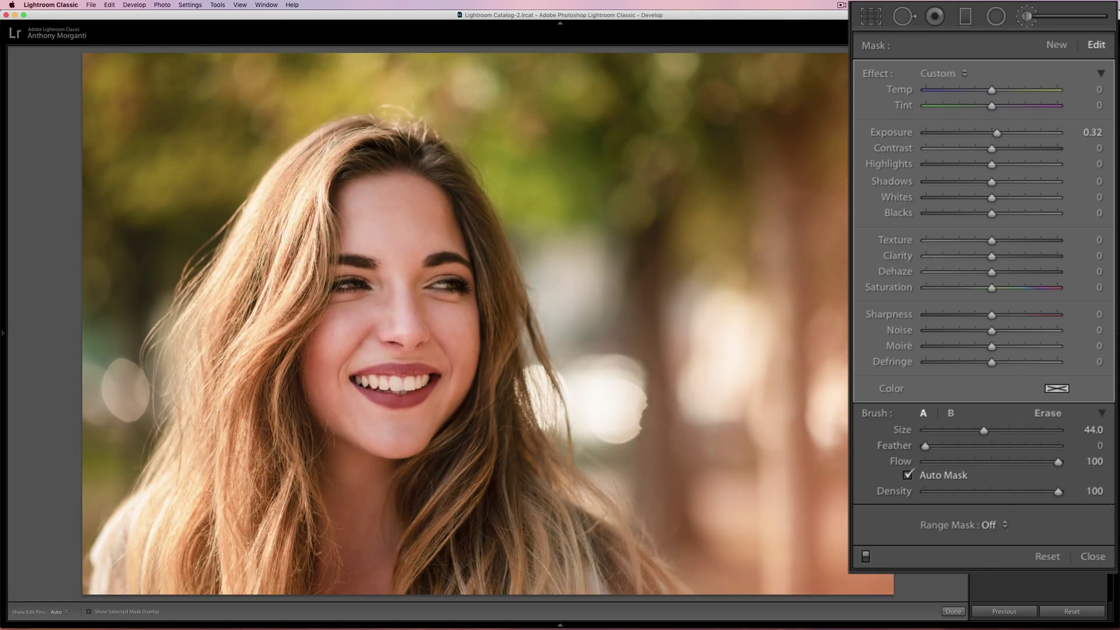
{"action": "key", "text": "backslash"}
{"action": "key", "text": "backslash"}
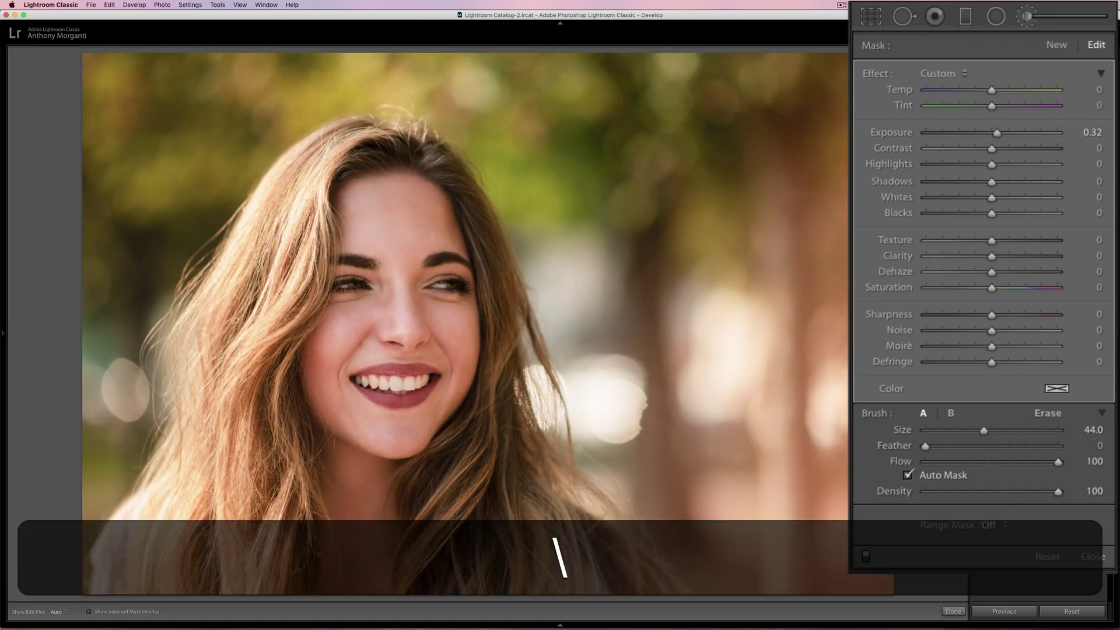
{"action": "key", "text": "backslash"}
{"action": "key", "text": "backslash"}
{"action": "key", "text": "backslash"}
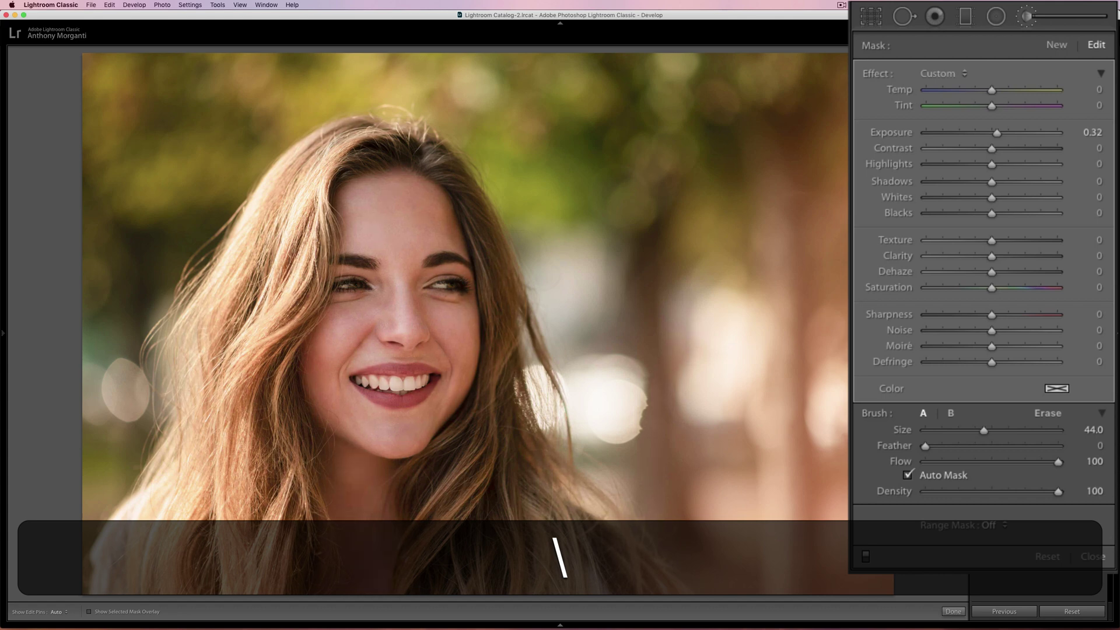
{"action": "key", "text": "backslash"}
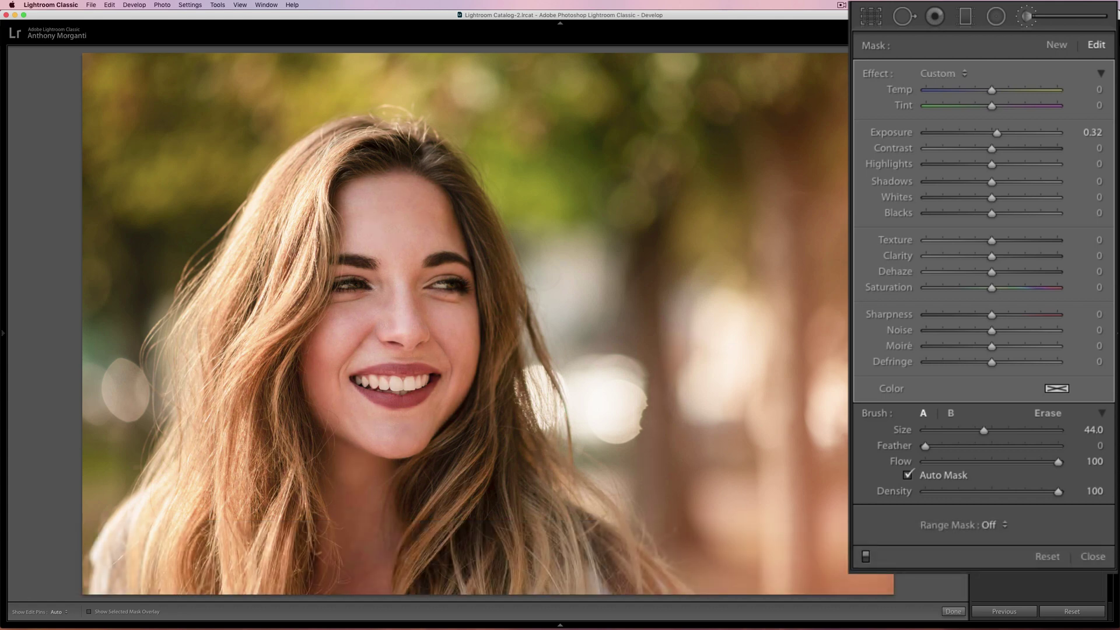